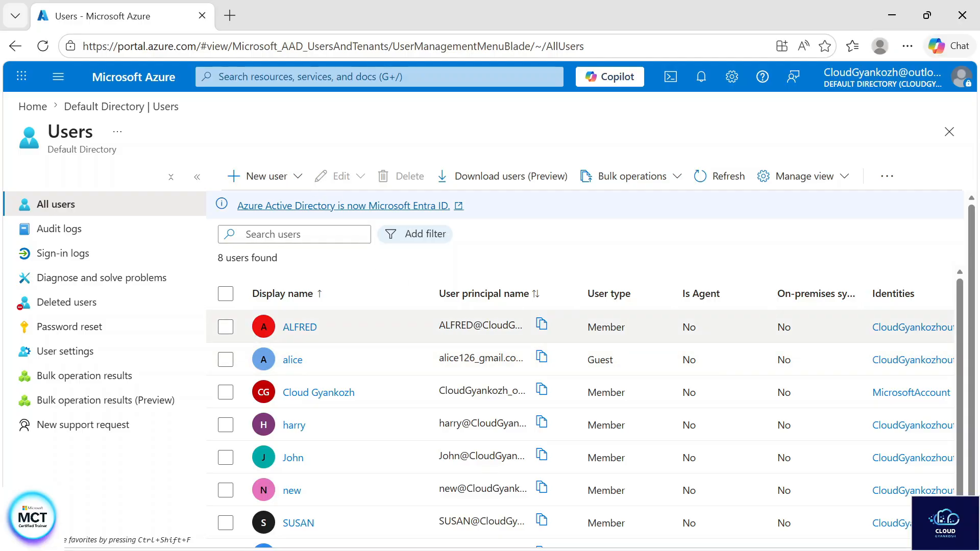
- Enter the user's first name as the user principal name, keeping the existing onmicrosoft.com domain
click(265, 176)
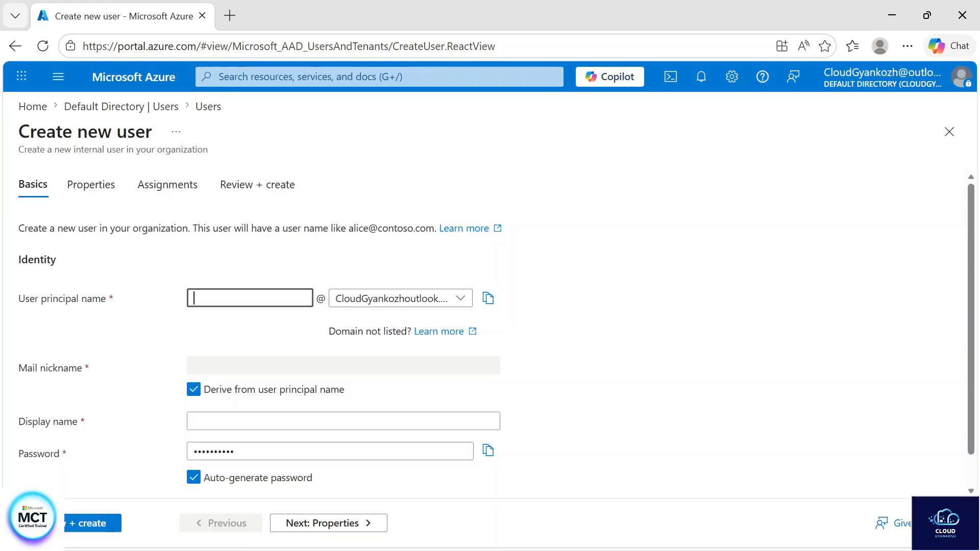
text(Neha)
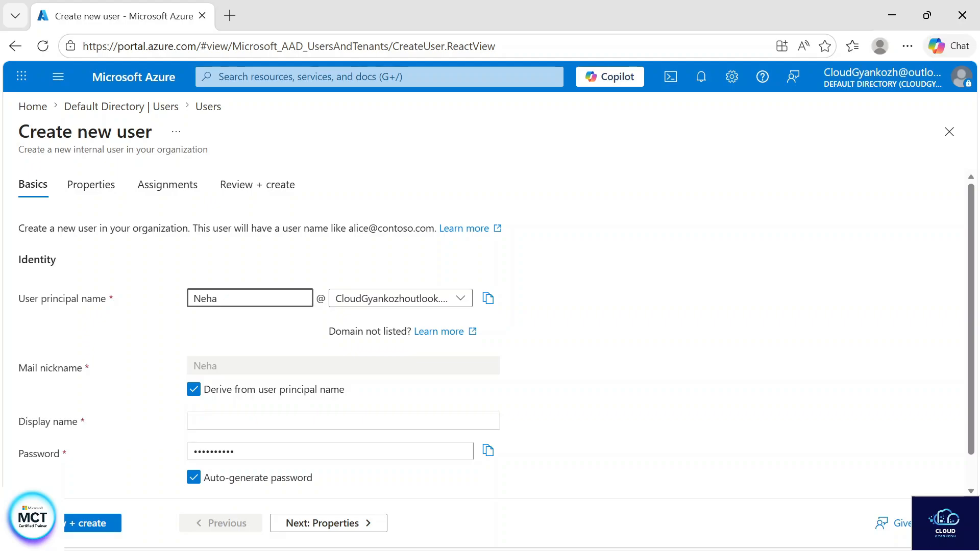
key(Tab)
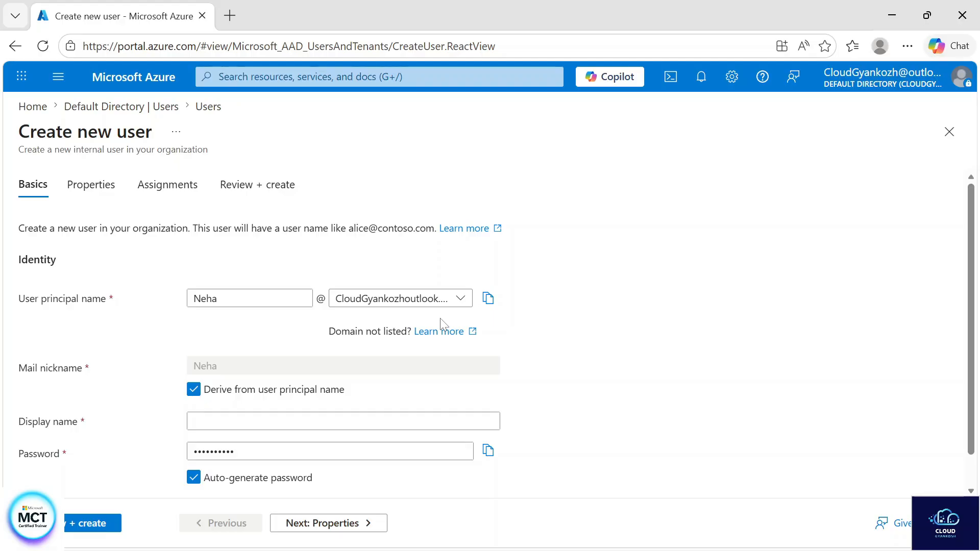
click(458, 303)
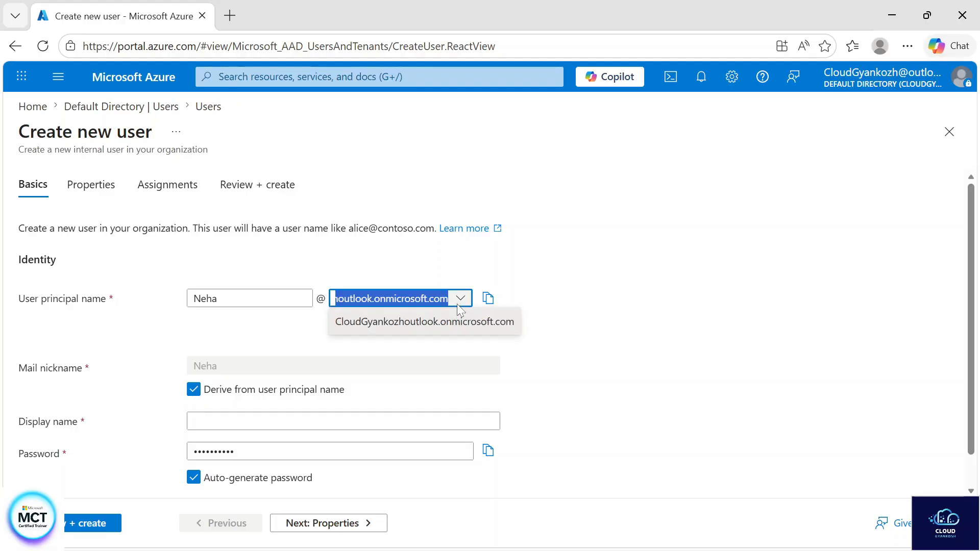
click(549, 302)
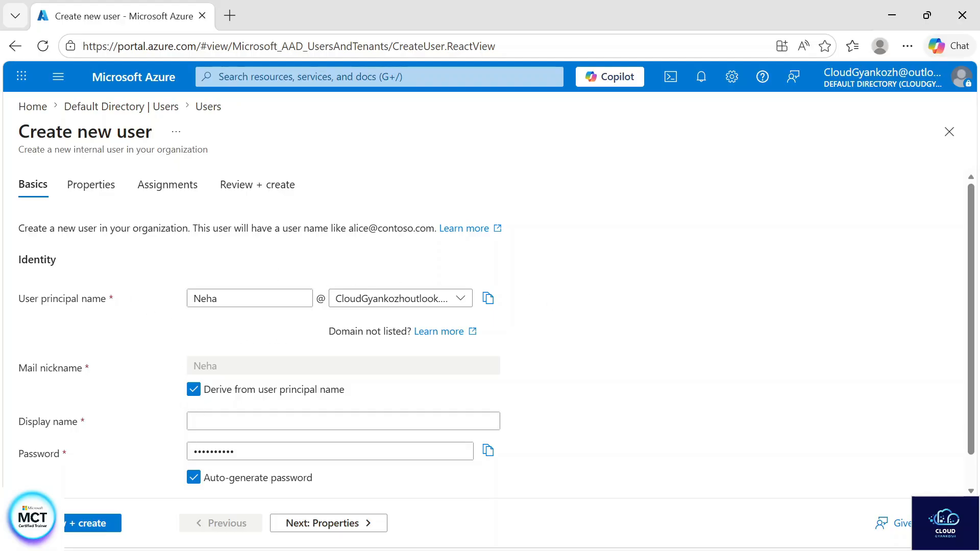
- Fill in the user's full name as display name and copy a freshly auto-generated password
click(343, 421)
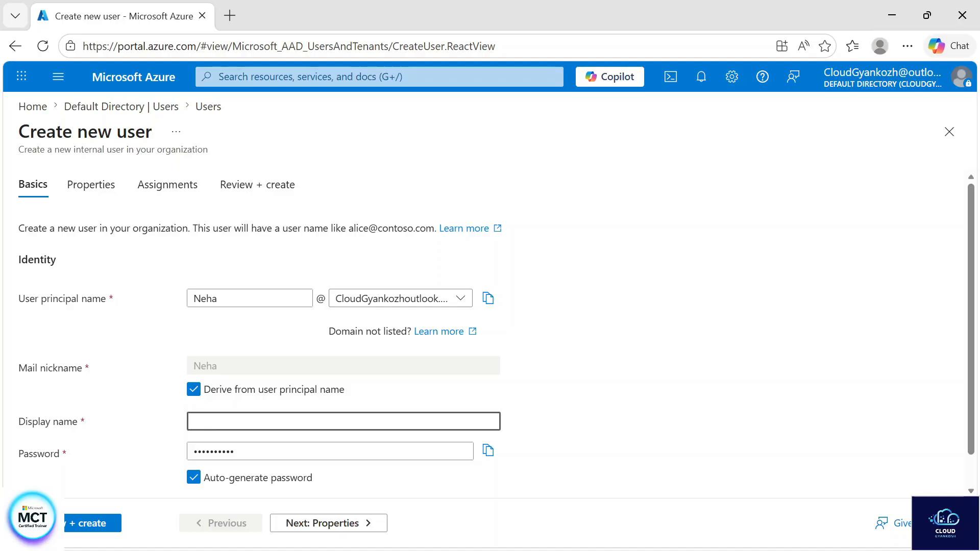
scroll(280, 470, down, 1)
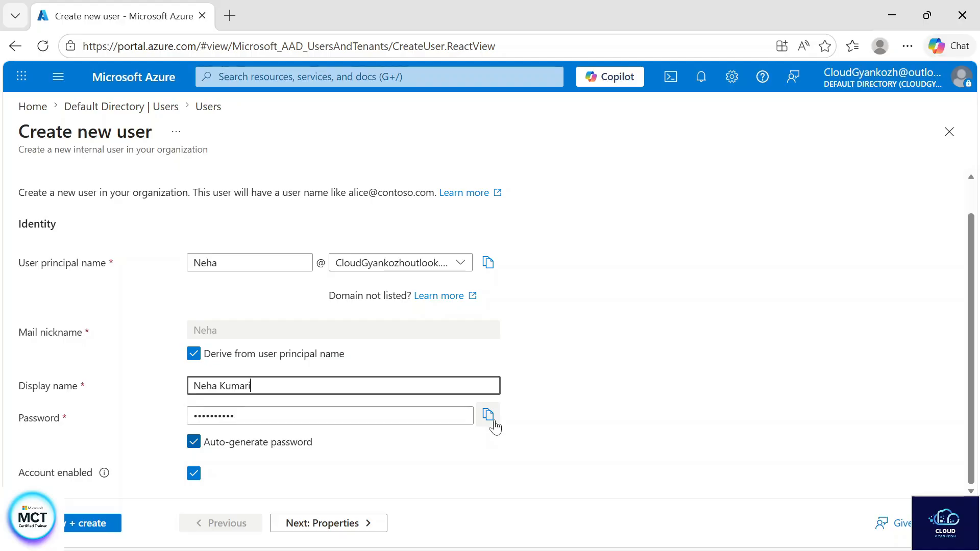
click(492, 422)
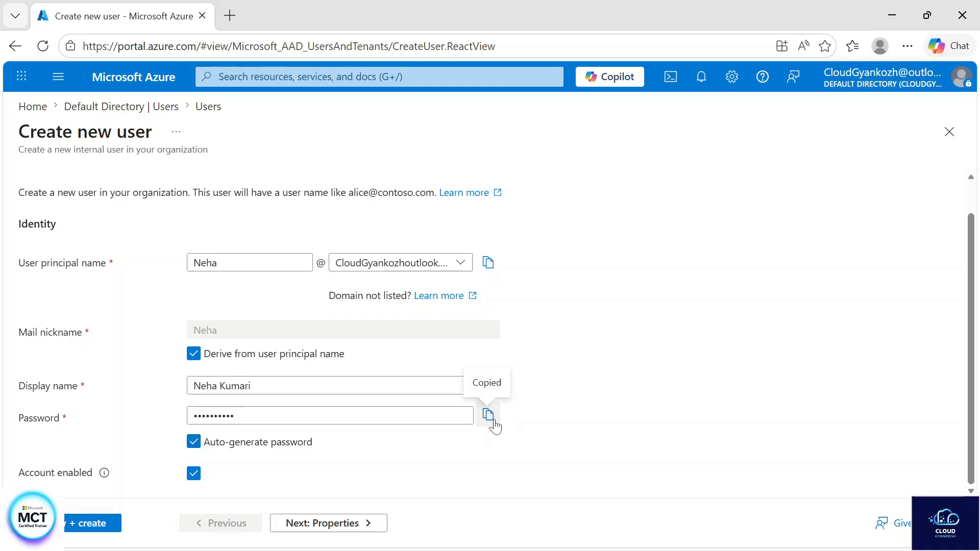
click(194, 442)
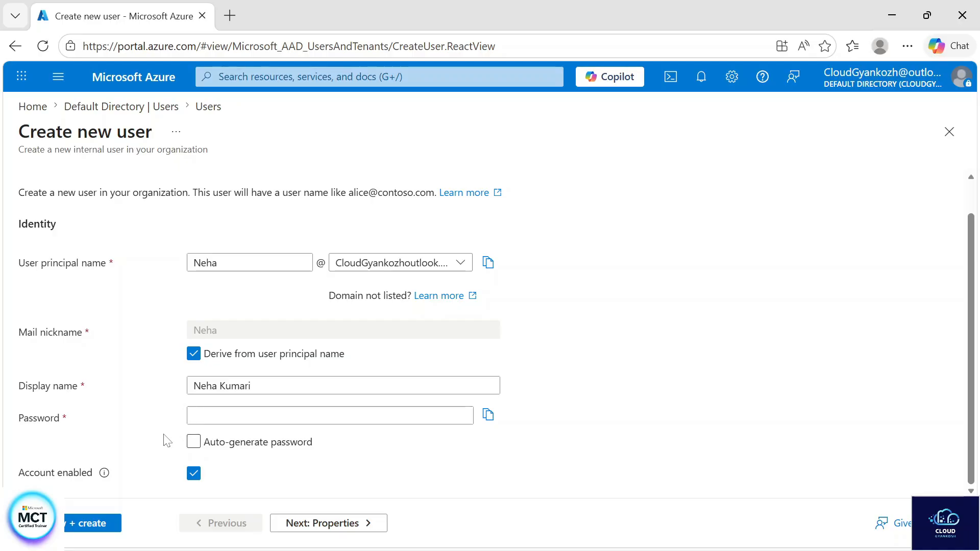
click(194, 442)
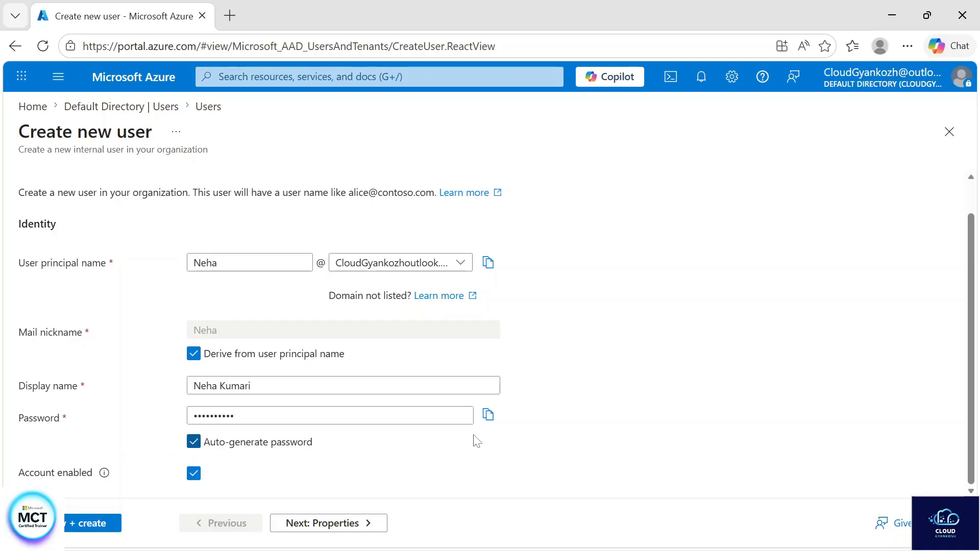
click(488, 416)
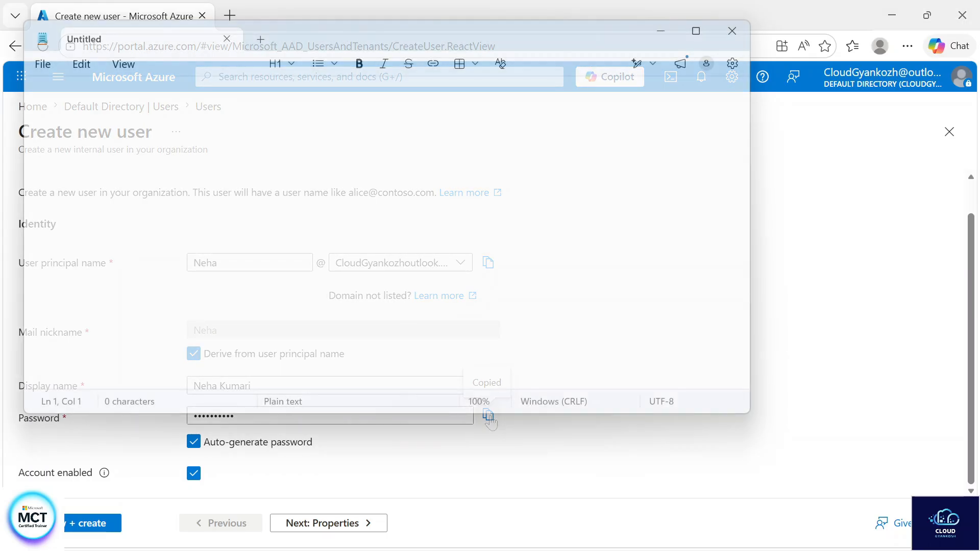
- Paste the copied password into a blank Notepad note, then minimise Notepad
key(ctrl+v)
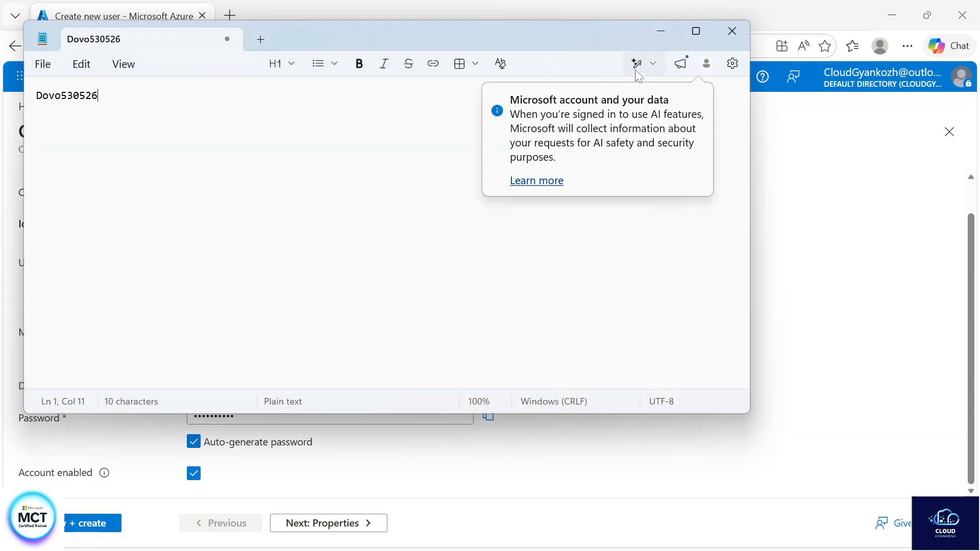
click(660, 31)
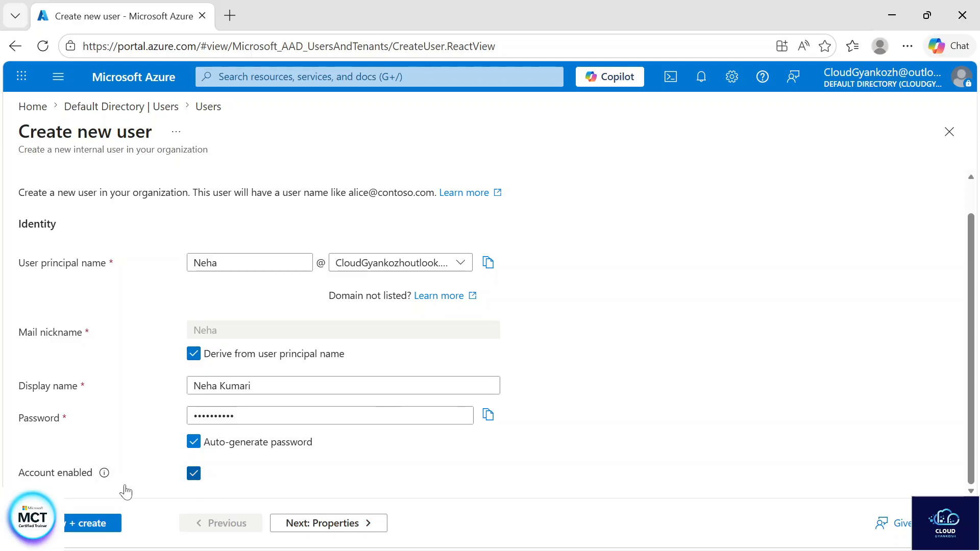
- Leave the account enabled, go to the Properties tab and enter the user's first name in lowercase
click(191, 480)
click(191, 480)
click(329, 521)
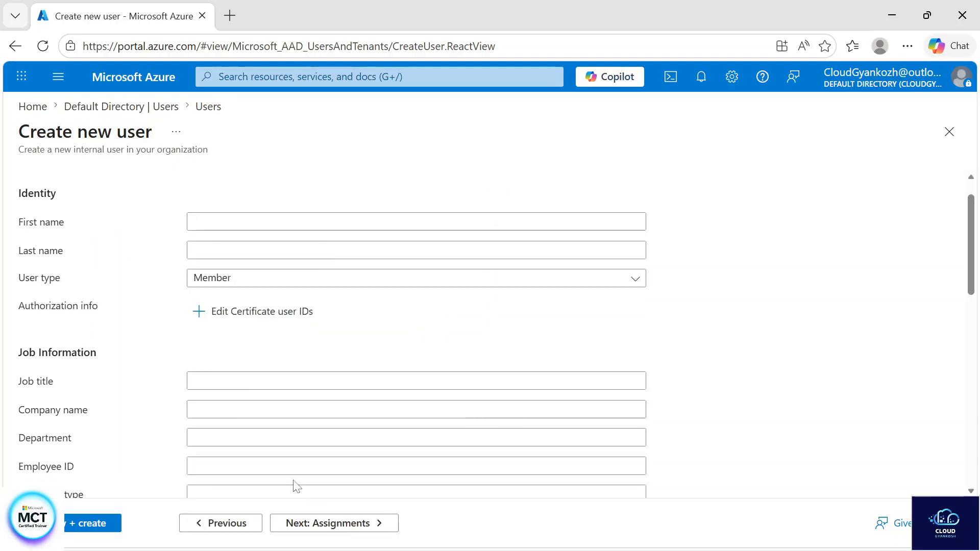
click(327, 221)
text(ne)
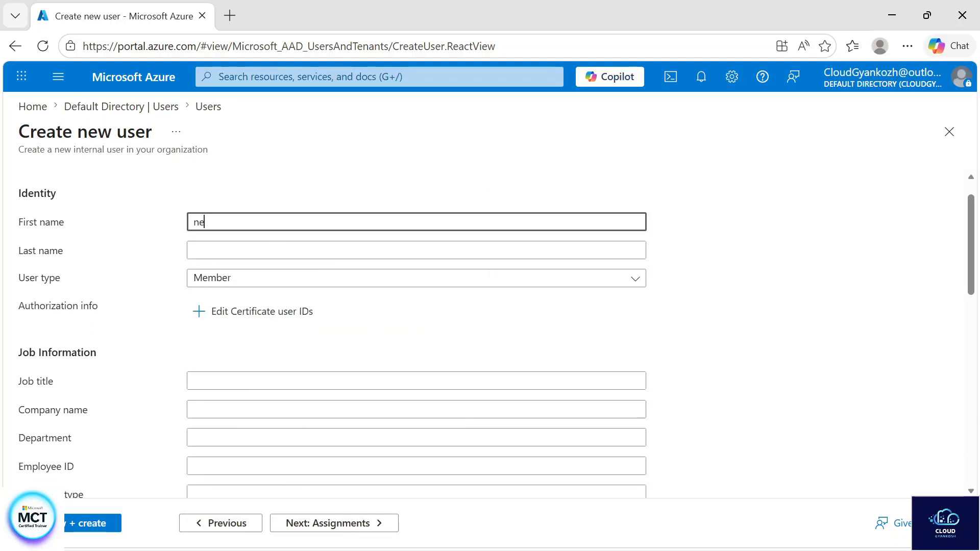
text(ha)
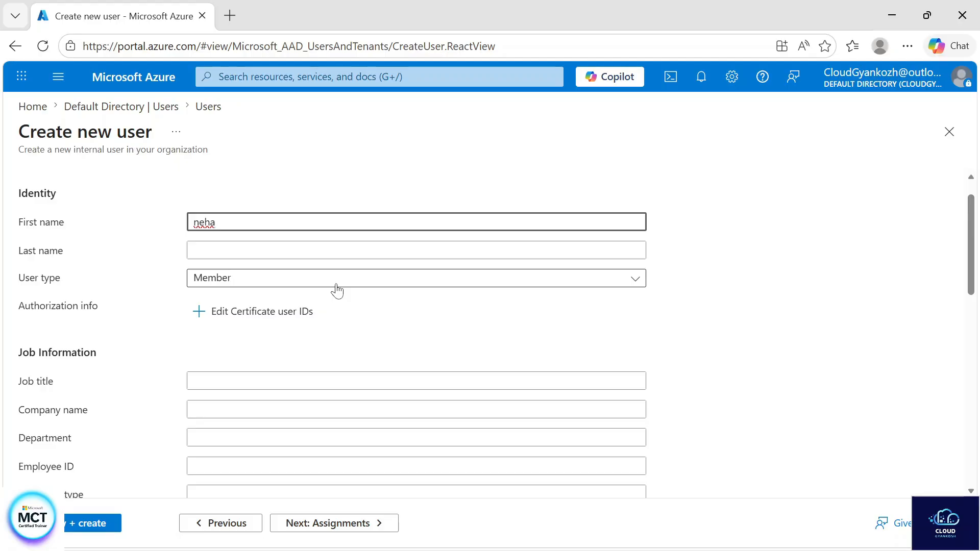
- Set the company name to 'xyz org' and the city to Noida
scroll(337, 291, down, 3)
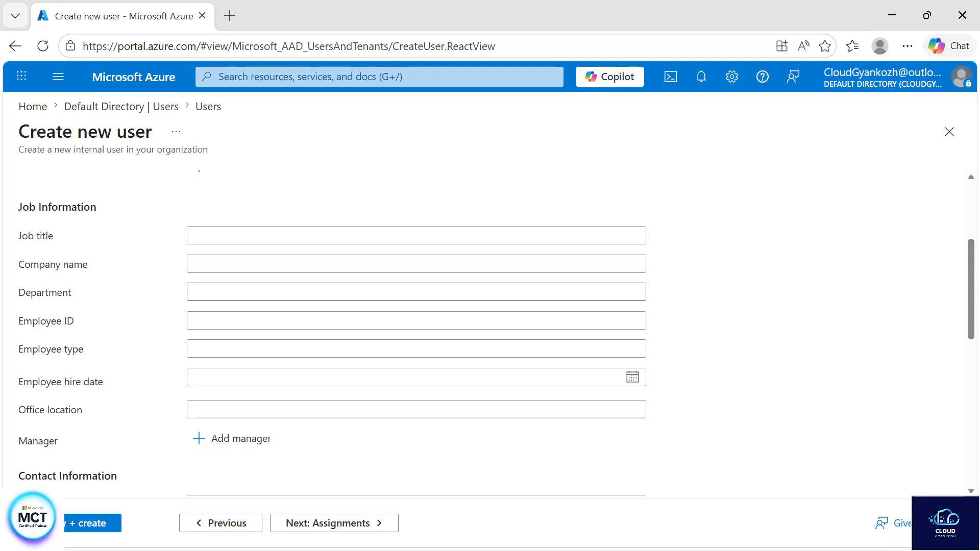
click(204, 264)
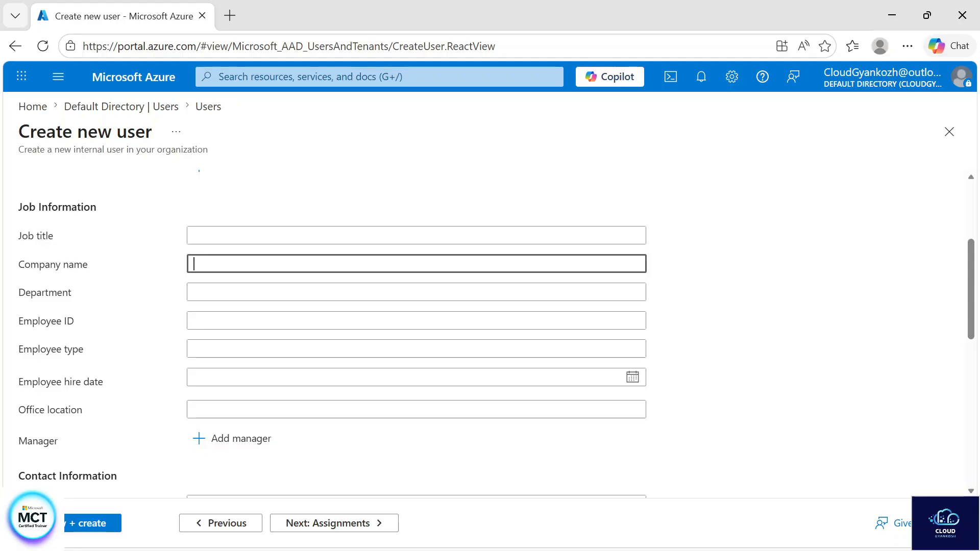
text(xyz org)
scroll(85, 247, down, 5)
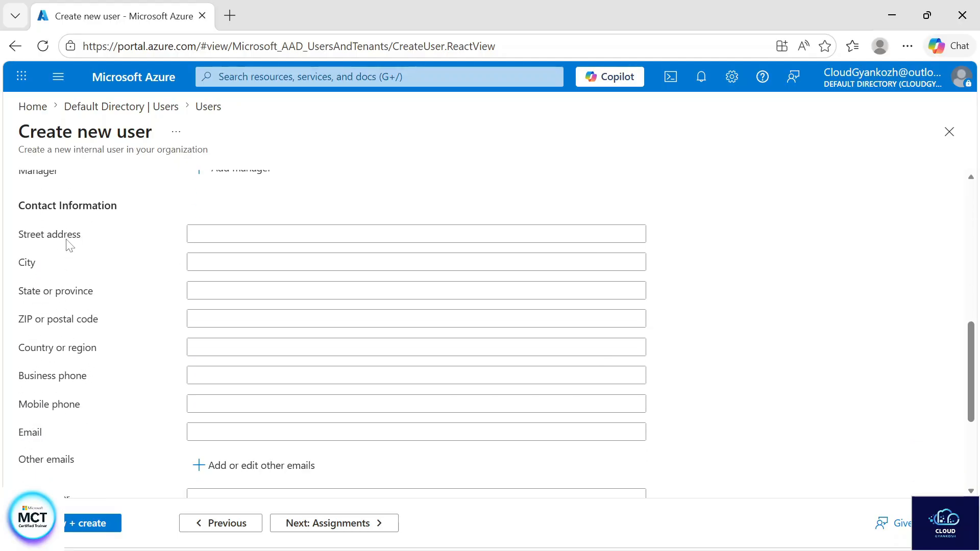
click(194, 263)
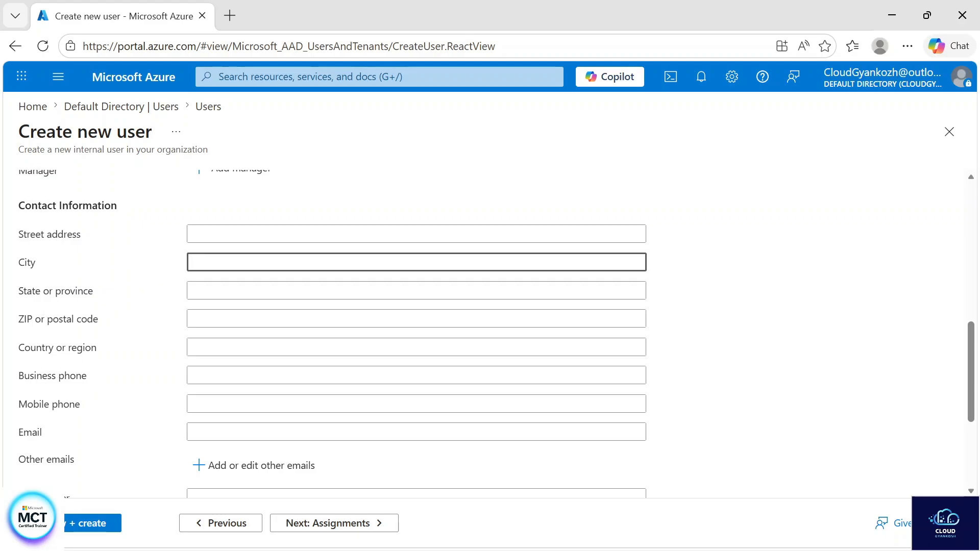
text(Noida)
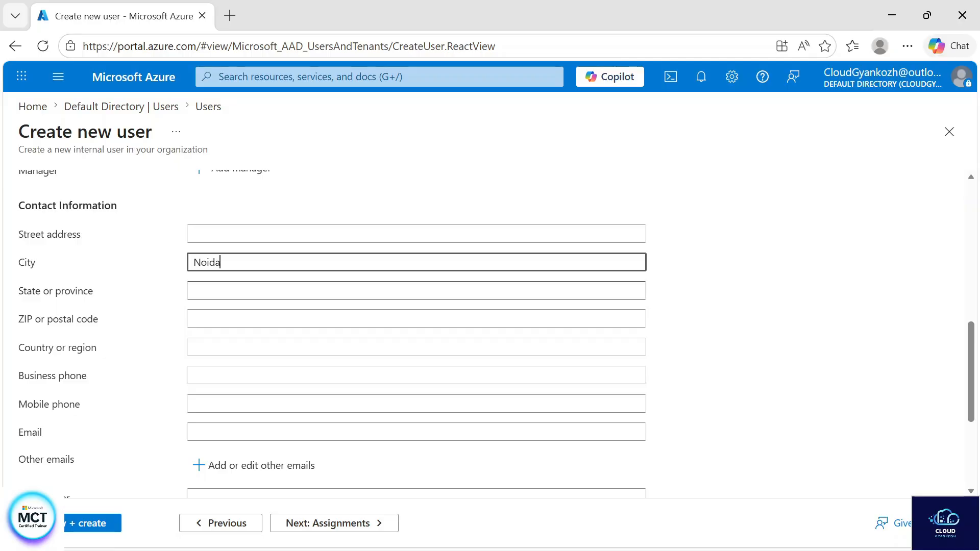
scroll(194, 334, down, 3)
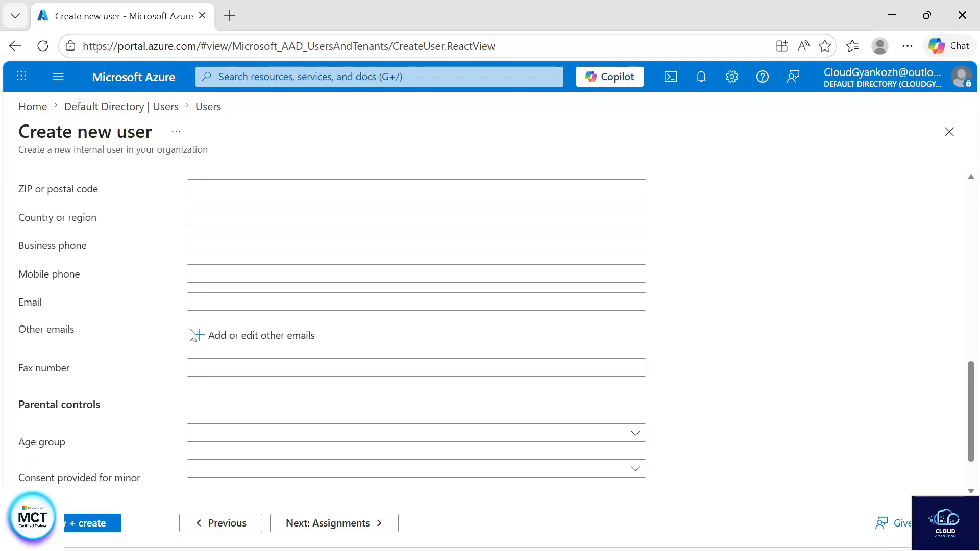
scroll(194, 335, down, 1)
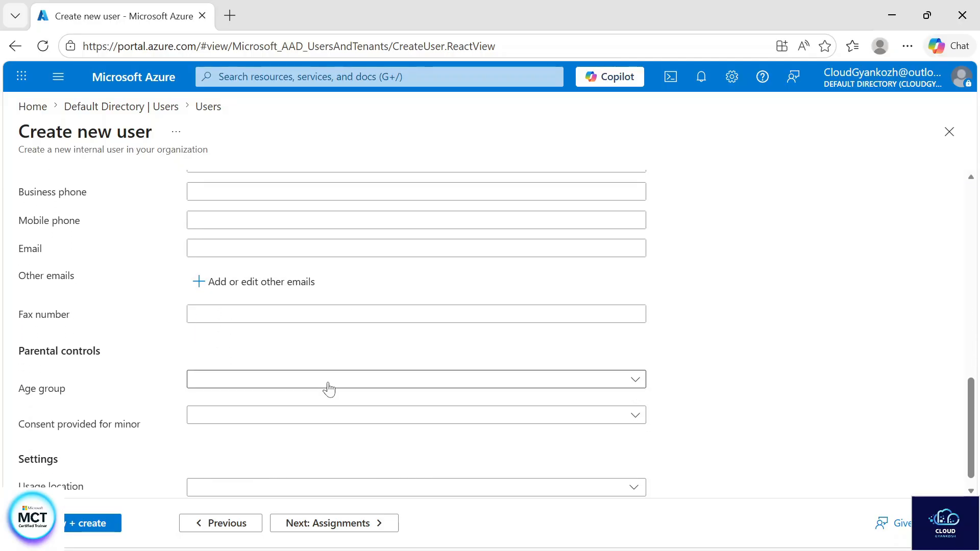
scroll(328, 389, down, 1)
scroll(328, 389, up, 1)
- Choose India as the usage location, leaving Age group and Minor consent unset
click(249, 366)
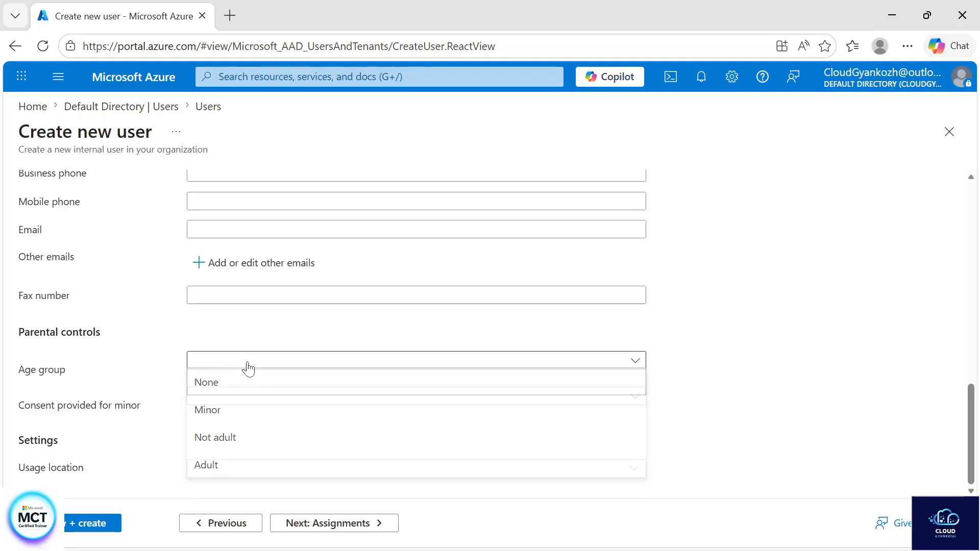
click(275, 334)
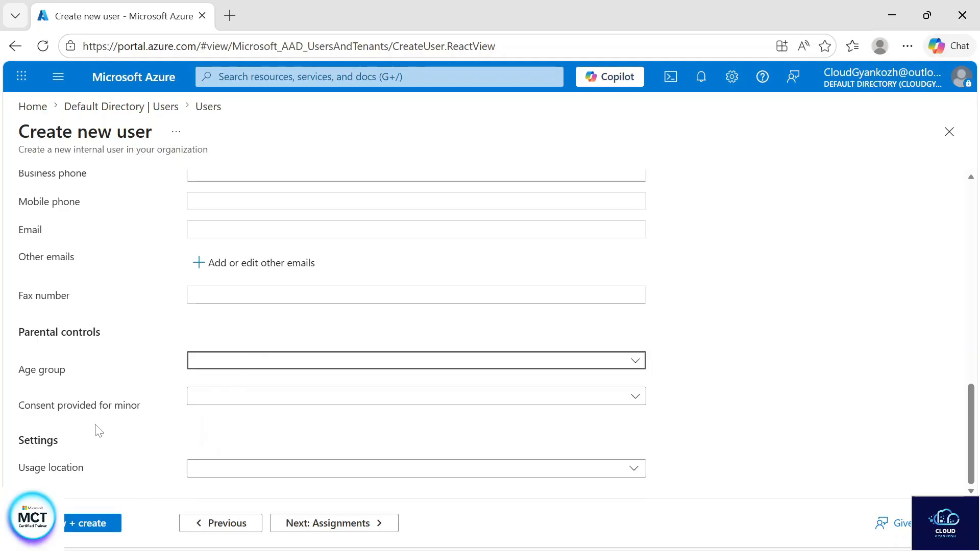
click(332, 399)
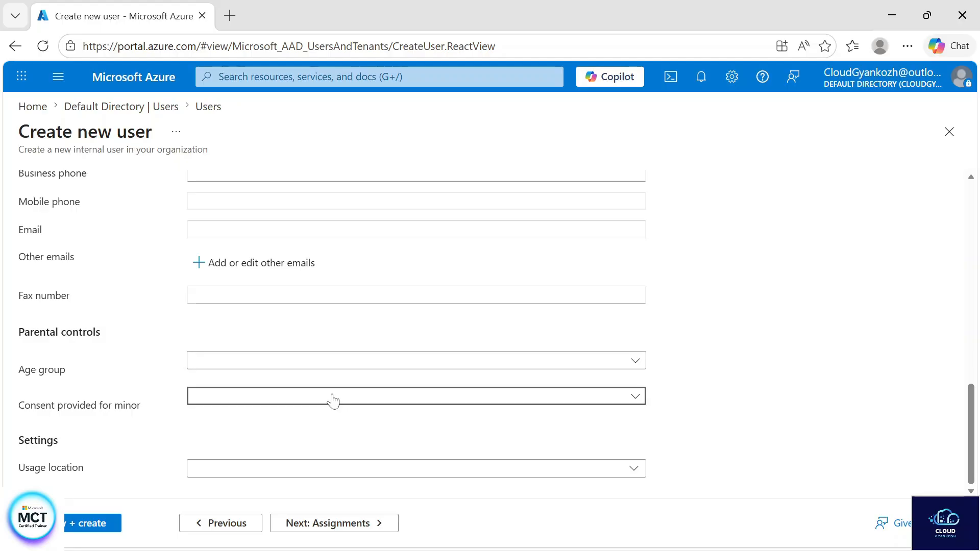
click(763, 457)
click(281, 469)
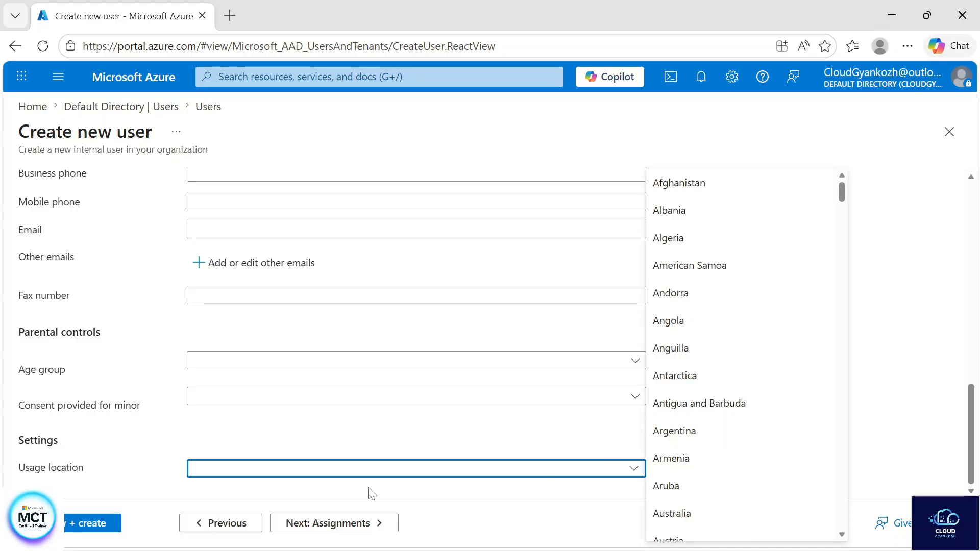
text(India)
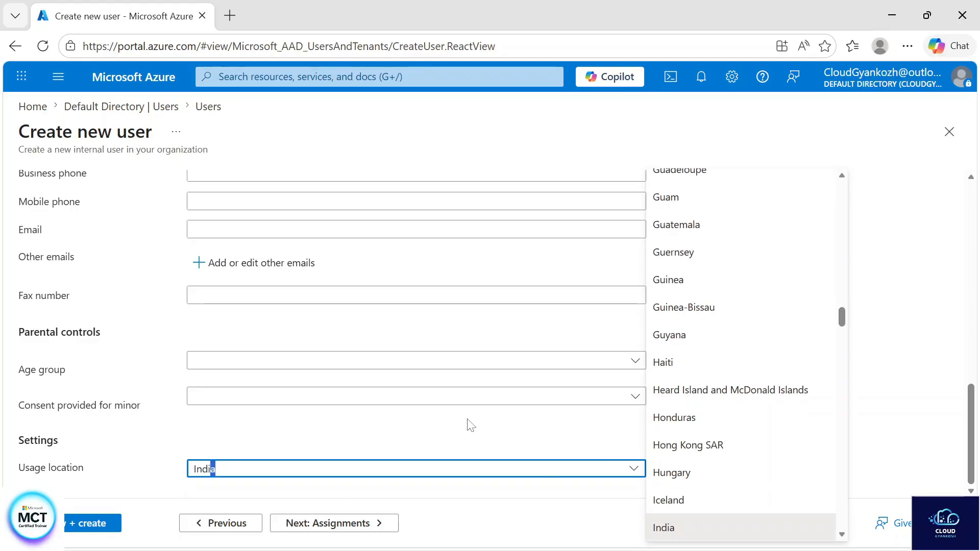
click(668, 531)
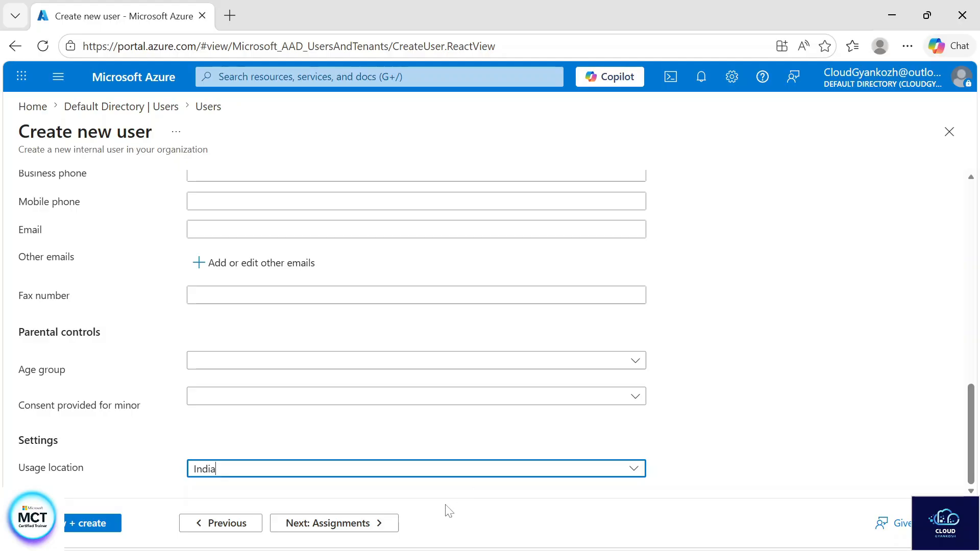
- Review and create the member user, then refresh the Users list to show all 9 users
click(365, 523)
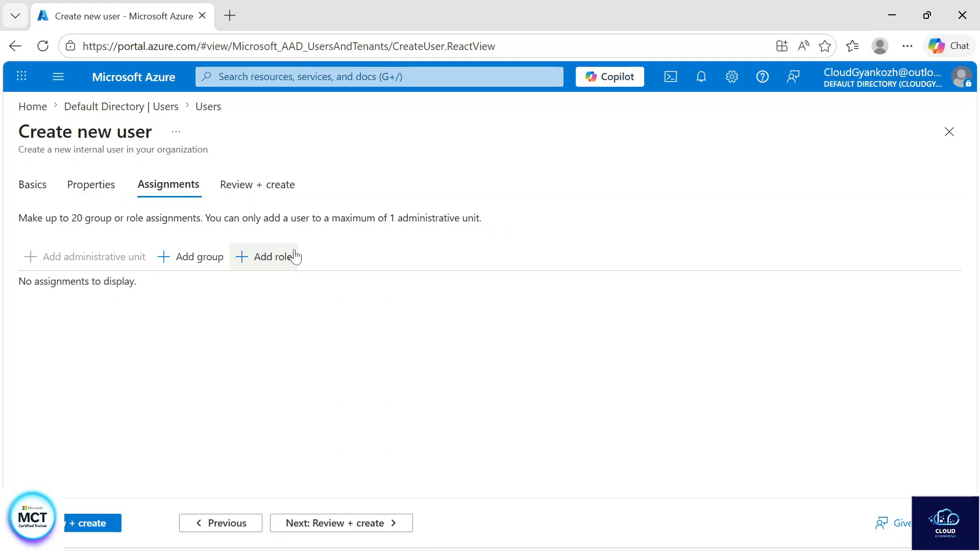
click(324, 523)
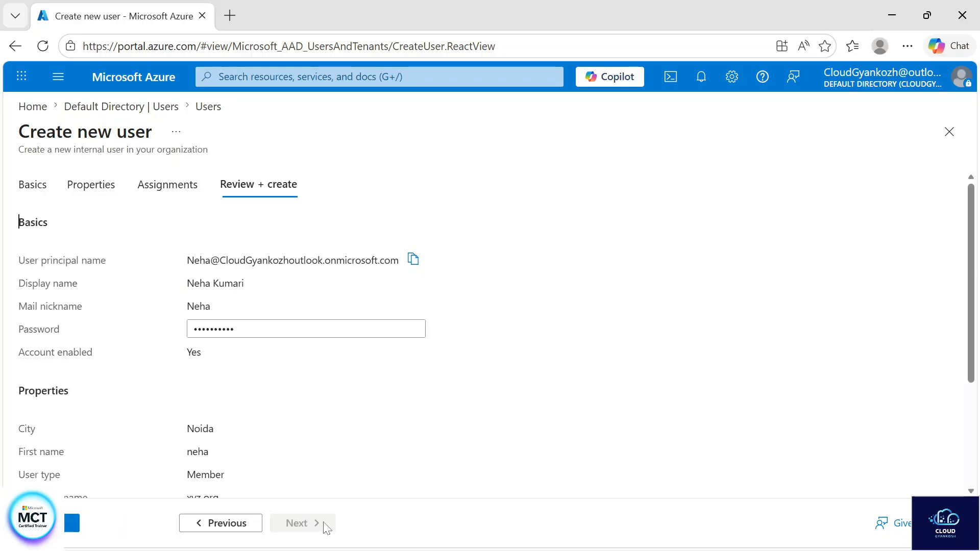
click(71, 523)
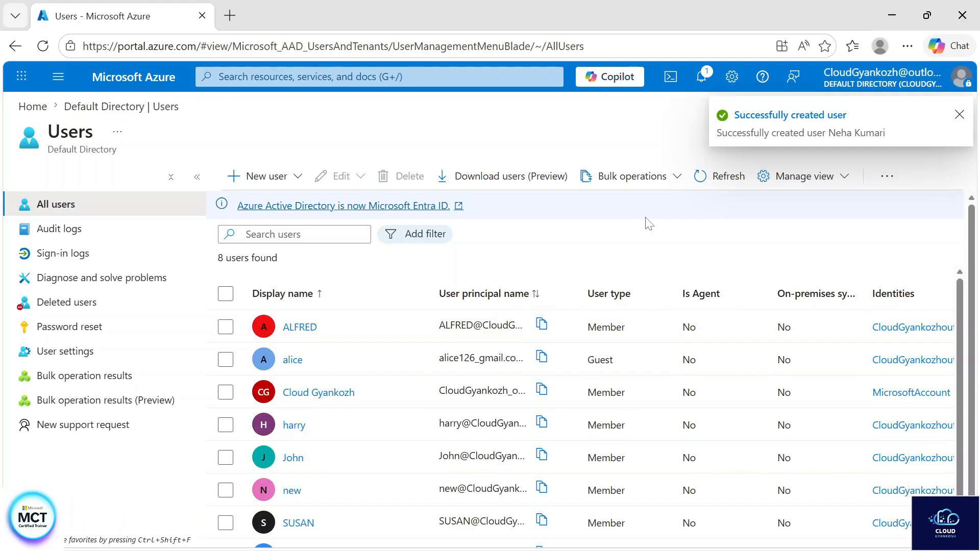
click(729, 173)
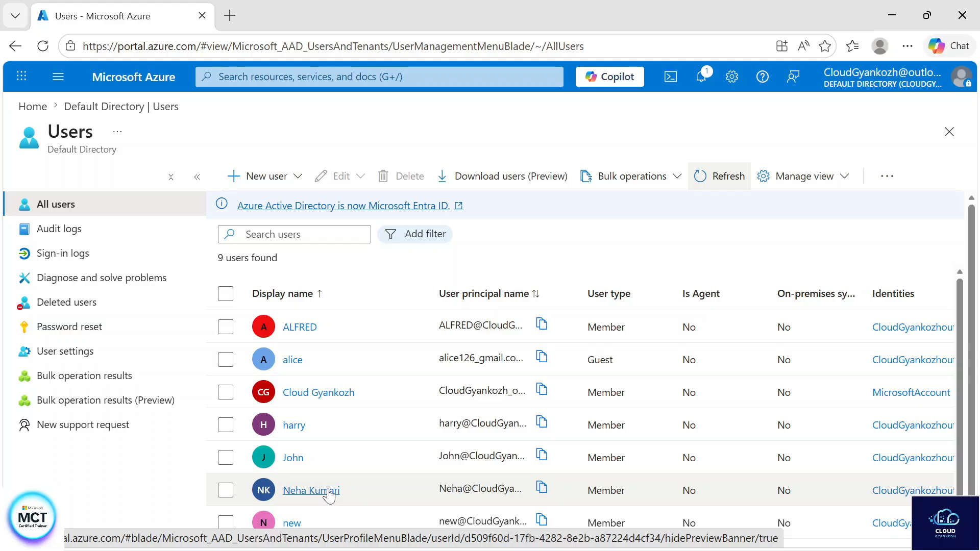
- Open a new Edge InPrivate window and load portal.azure.com, reaching the sign-in page
click(907, 46)
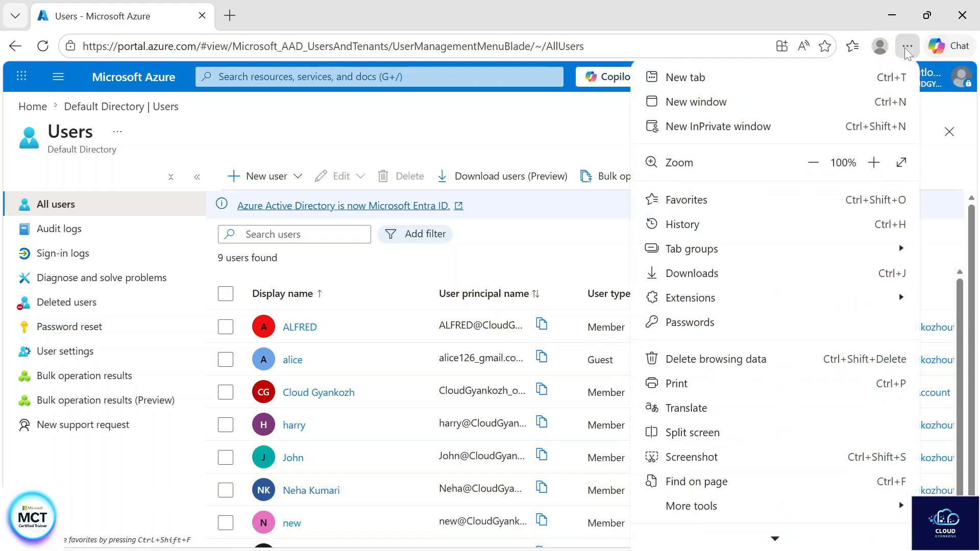
click(750, 127)
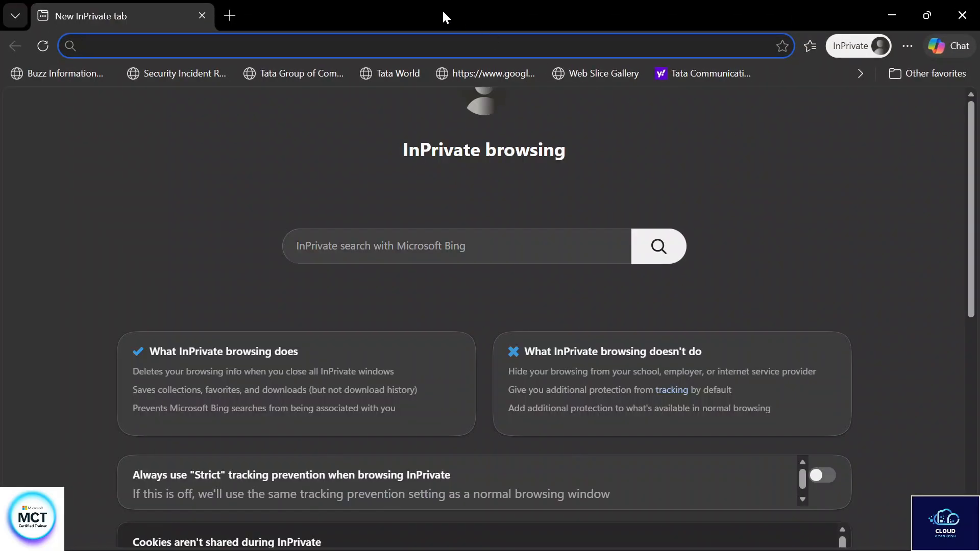
text(portal.azure.com)
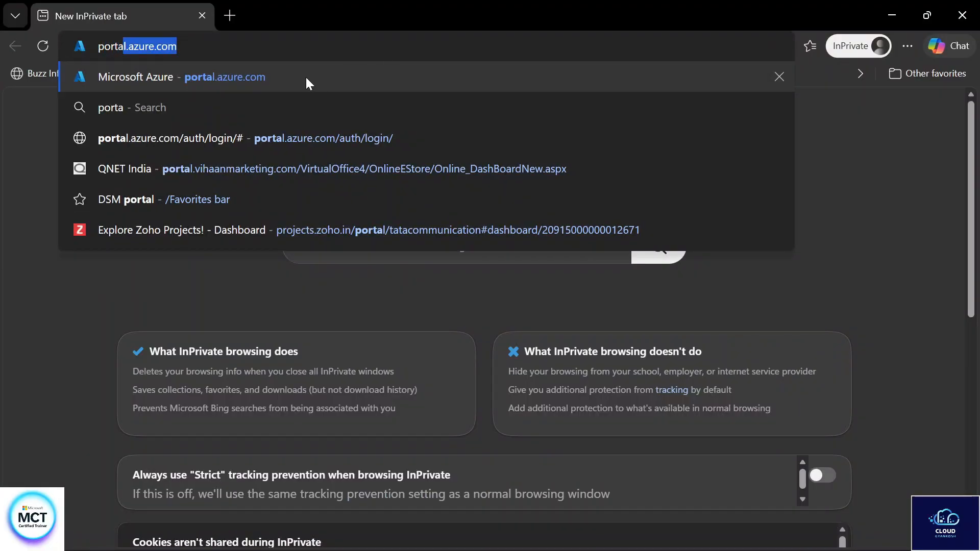
click(305, 76)
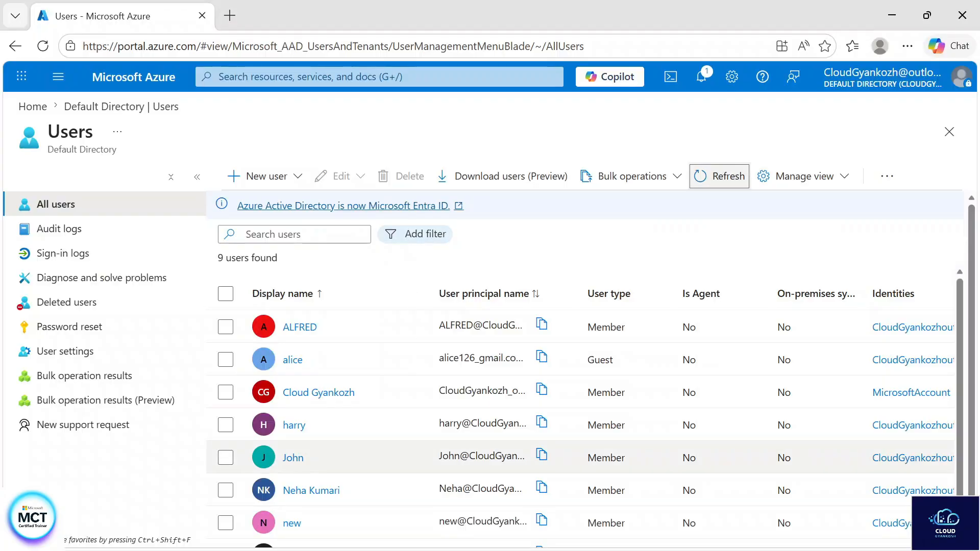
- Copy the new user's principal name from their profile and return to the InPrivate window
click(309, 490)
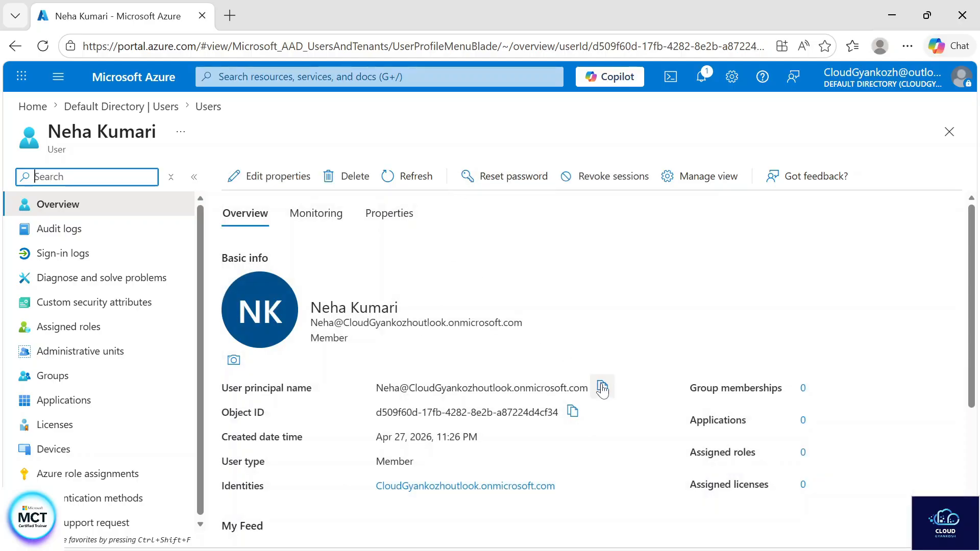
click(602, 388)
key(alt+Tab)
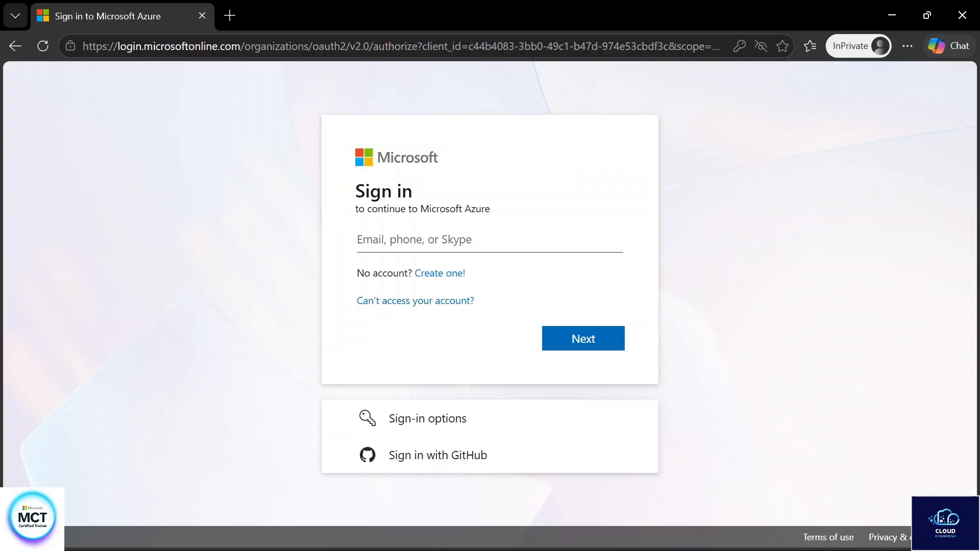
- Paste the new user's principal name into the sign-in email field and continue
click(438, 240)
key(ctrl+v)
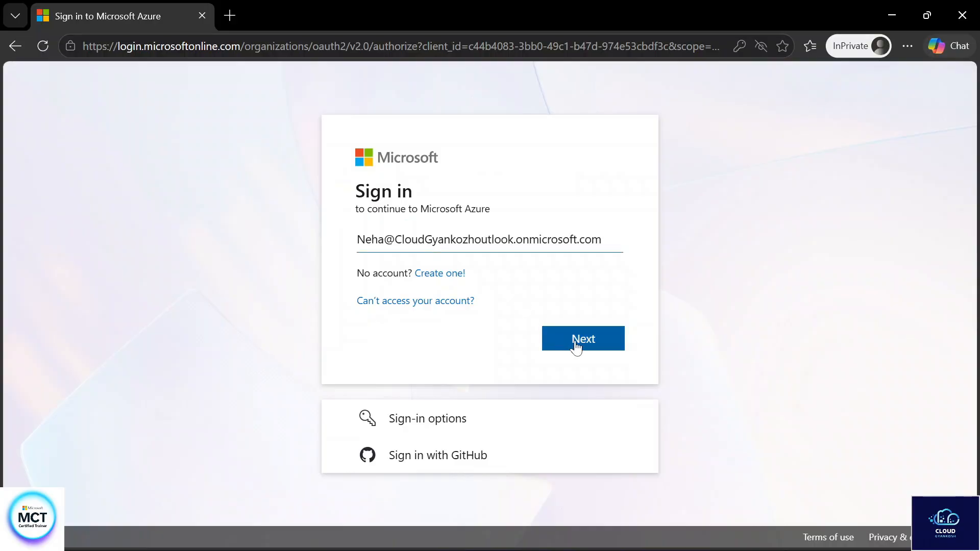
click(576, 341)
- Sign in using the temporary password saved in the Notepad note
mouse_move(530, 550)
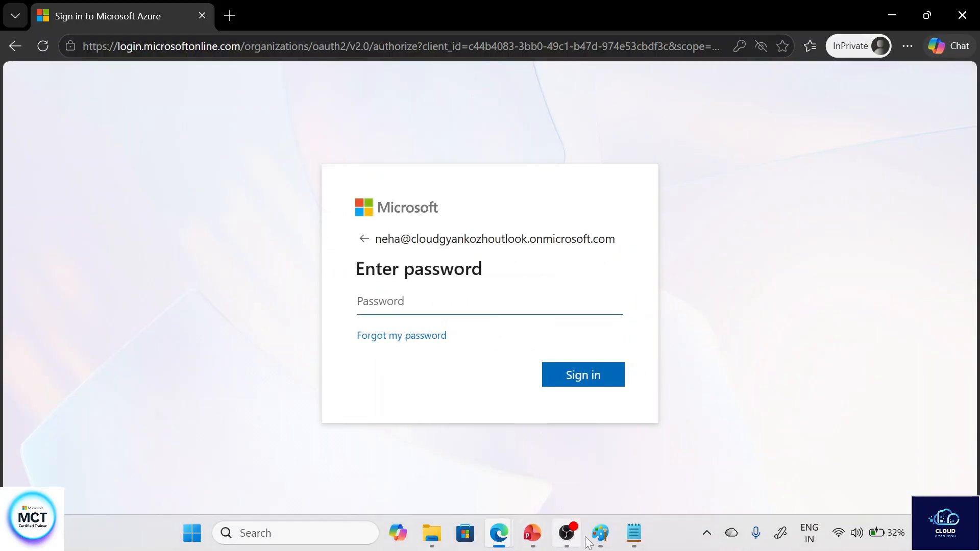
click(632, 535)
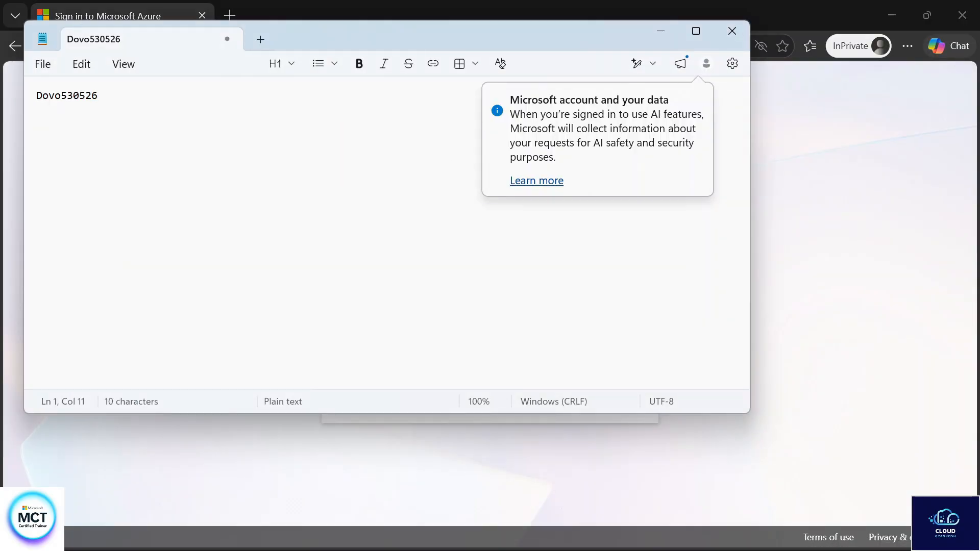
key(ctrl+a)
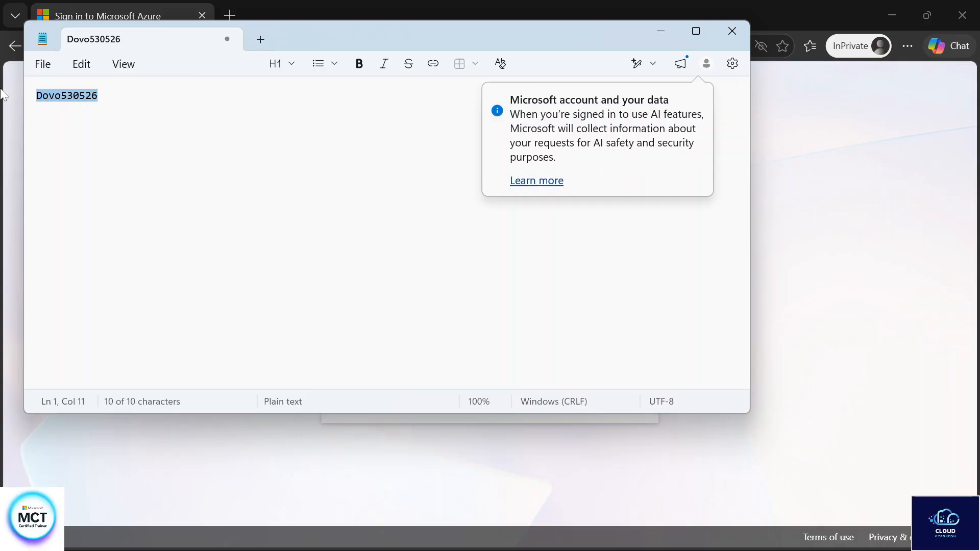
click(802, 188)
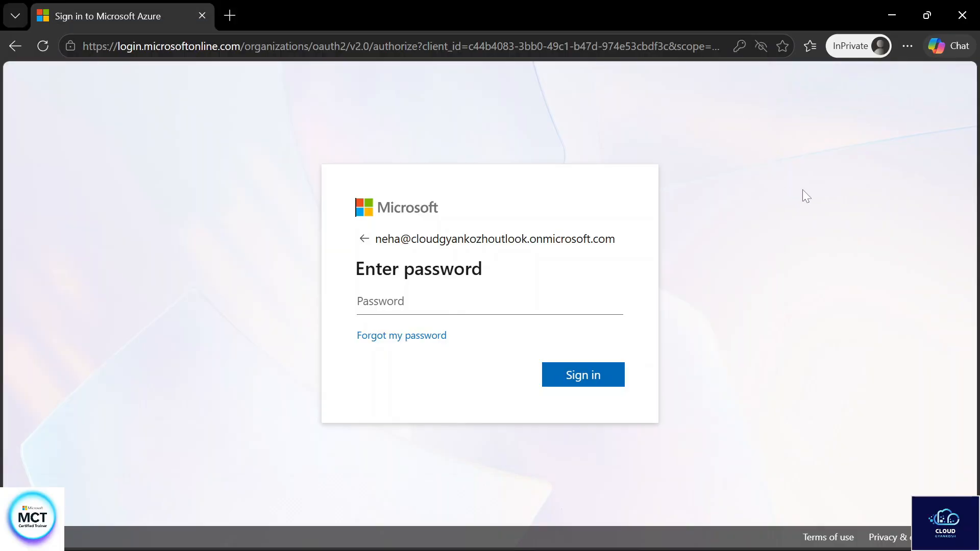
click(409, 302)
key(ctrl+v)
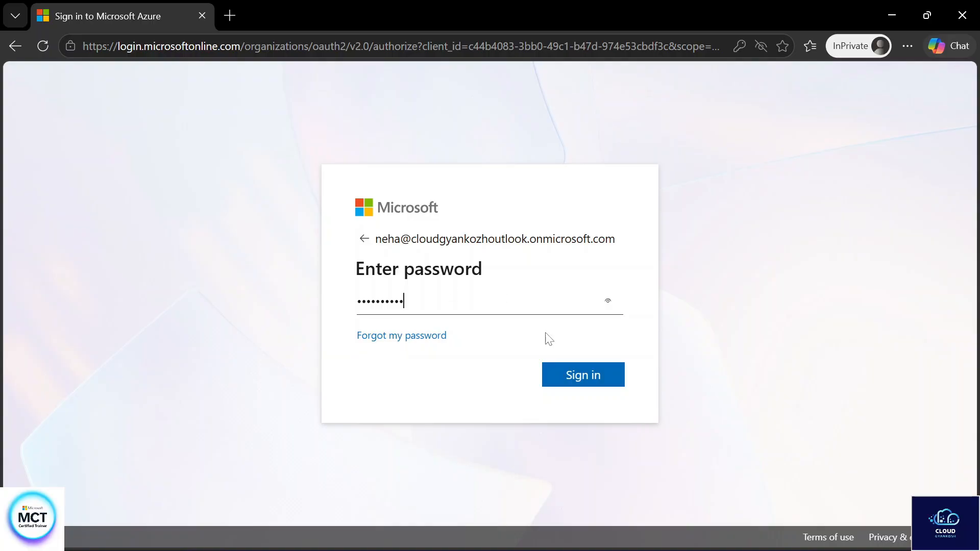
click(569, 372)
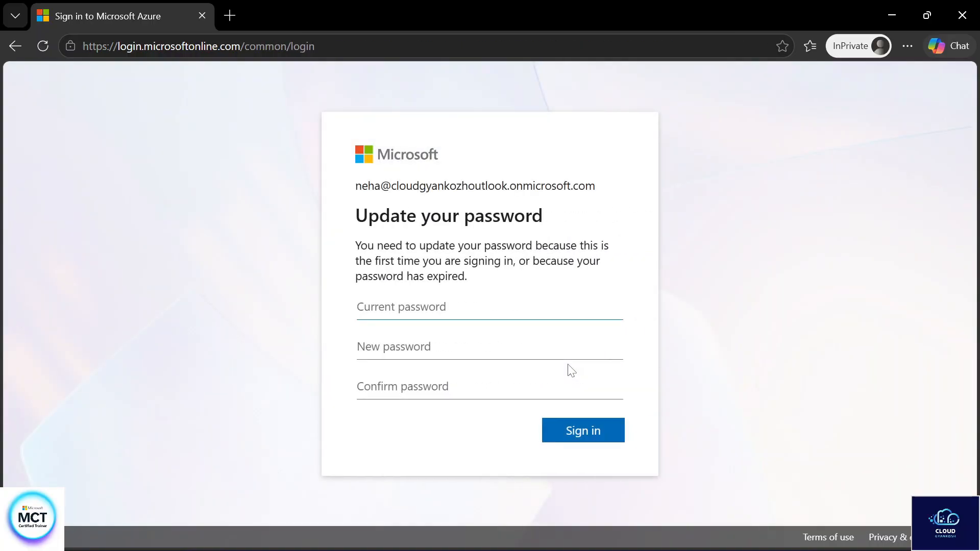
- Replace the temporary password with a new password, confirm it, and sign in
key(ctrl+v)
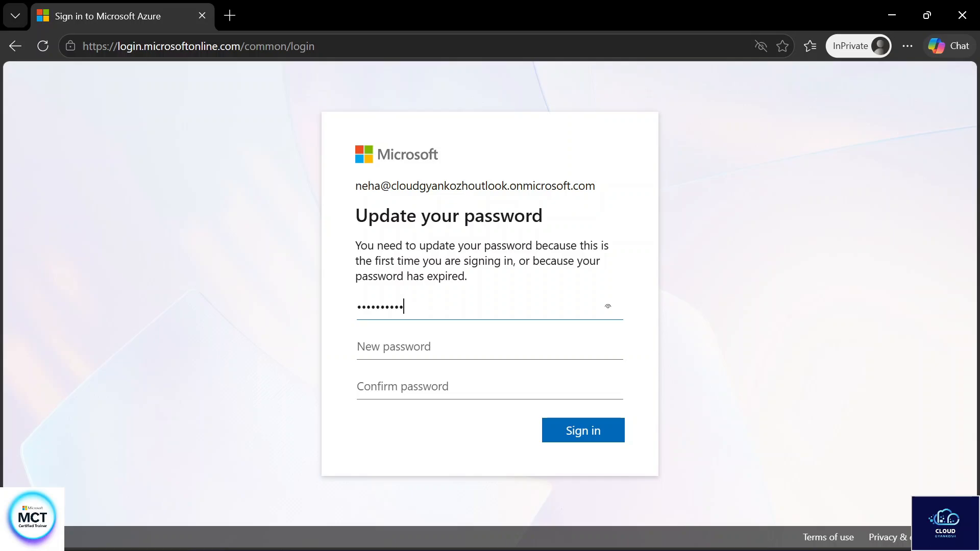
click(451, 338)
text(•••••••)
key(BackSpace)
key(BackSpace)
key(BackSpace)
key(BackSpace)
key(BackSpace)
key(BackSpace)
text(•••••••••••)
click(402, 386)
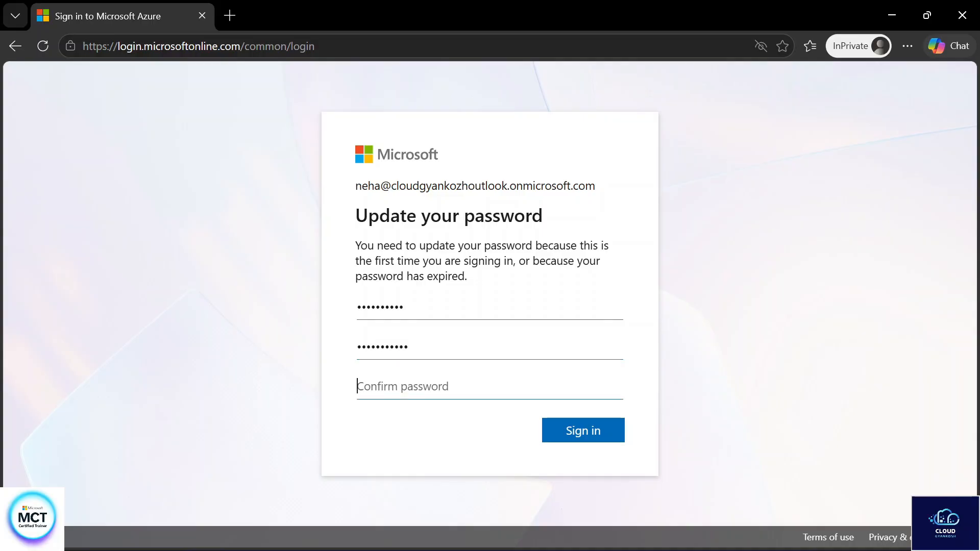
text(•••••••••)
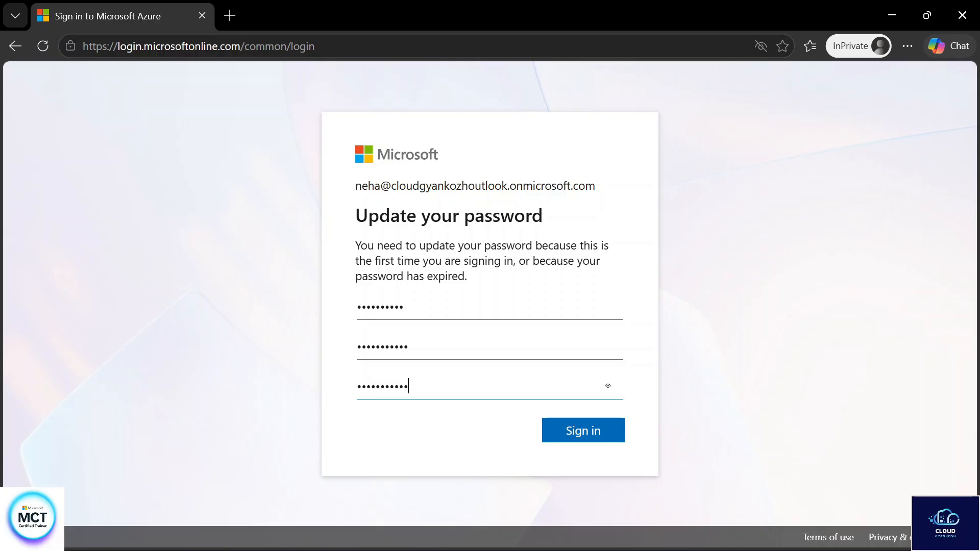
click(598, 434)
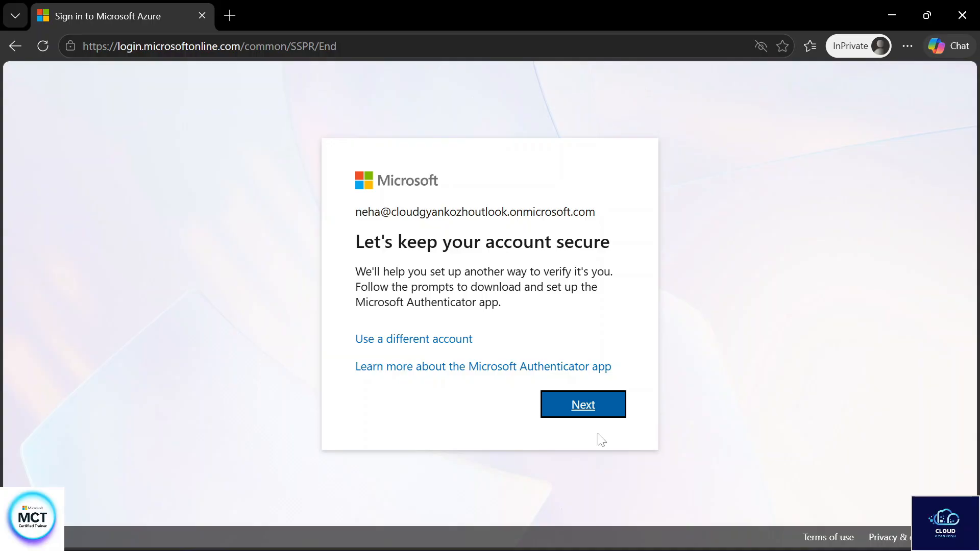
- Set up Microsoft Authenticator through the install, account and QR code steps as default sign-in method
click(585, 414)
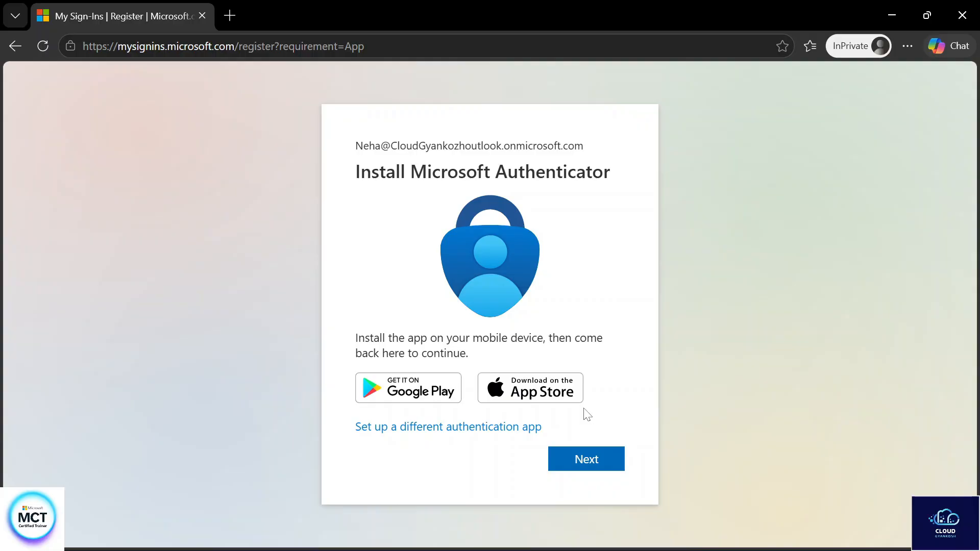
click(587, 459)
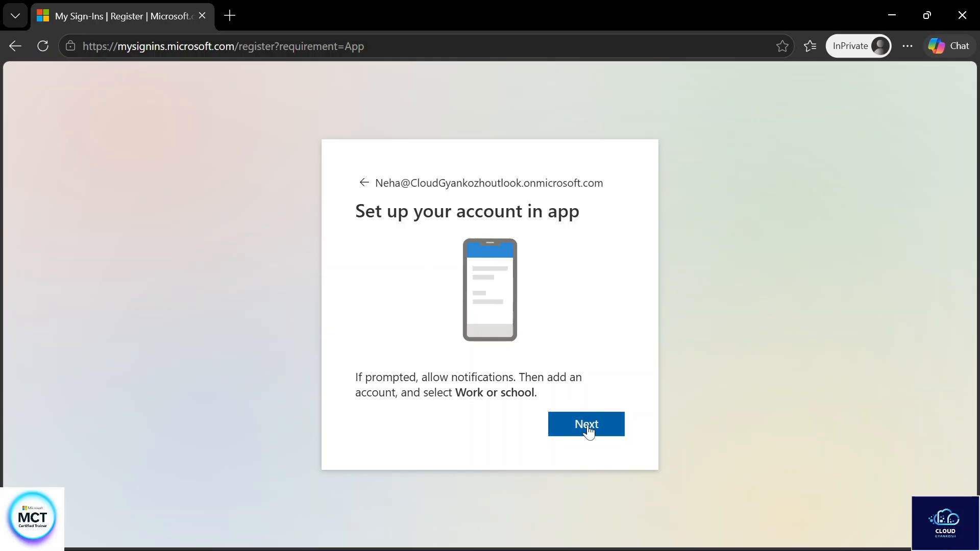
click(588, 430)
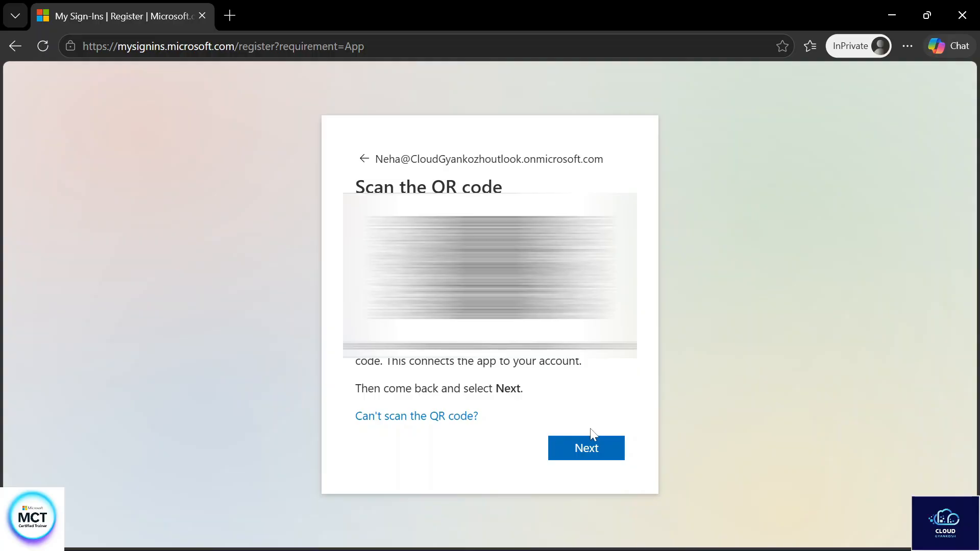
click(591, 454)
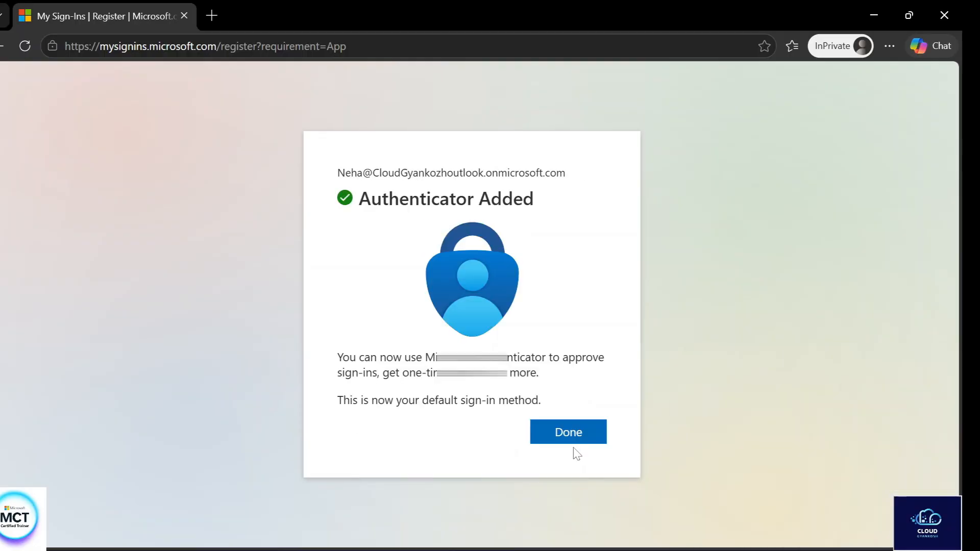
click(597, 435)
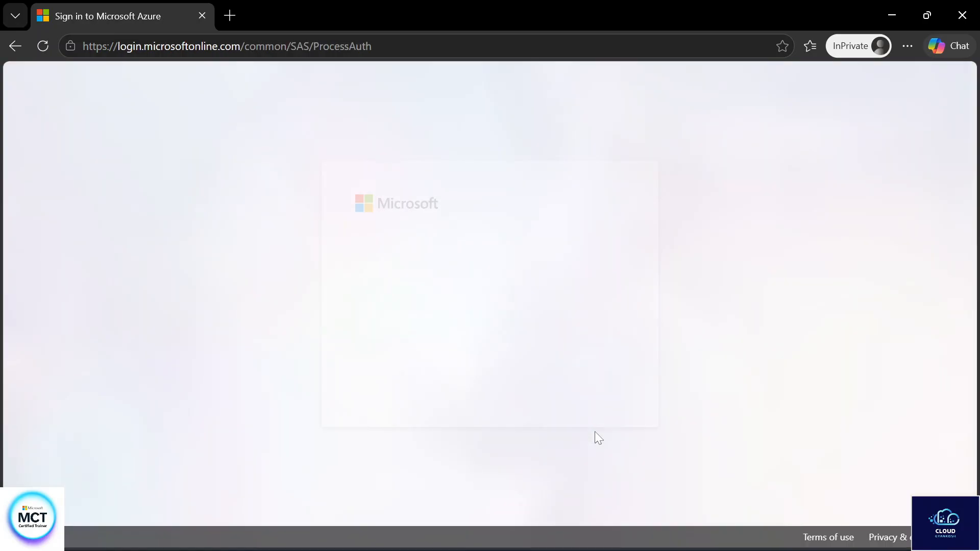
- Stay signed in and check the signed-in account details at the top right
click(564, 383)
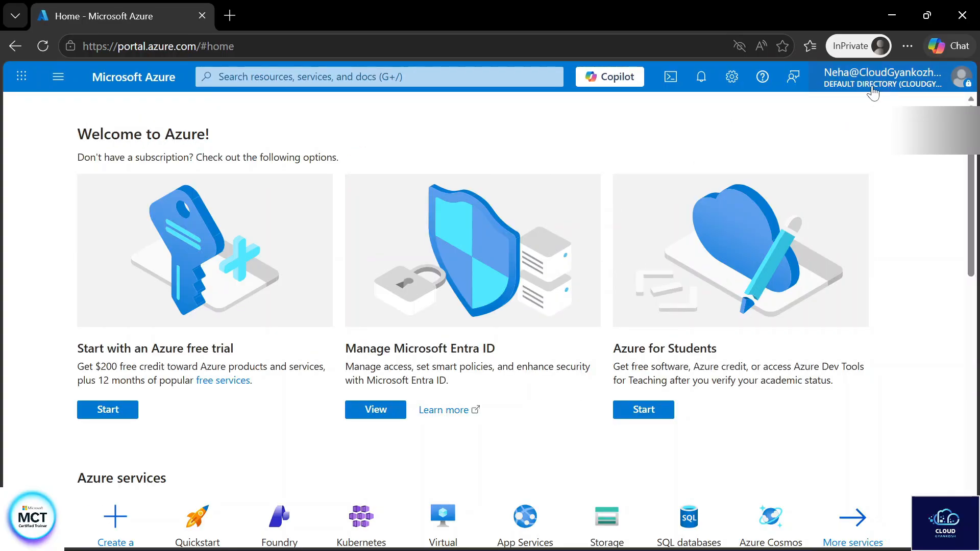
- Search 'entra', open Microsoft Entra ID's Users list, and show the New user options
mouse_move(873, 92)
click(379, 76)
text(ent)
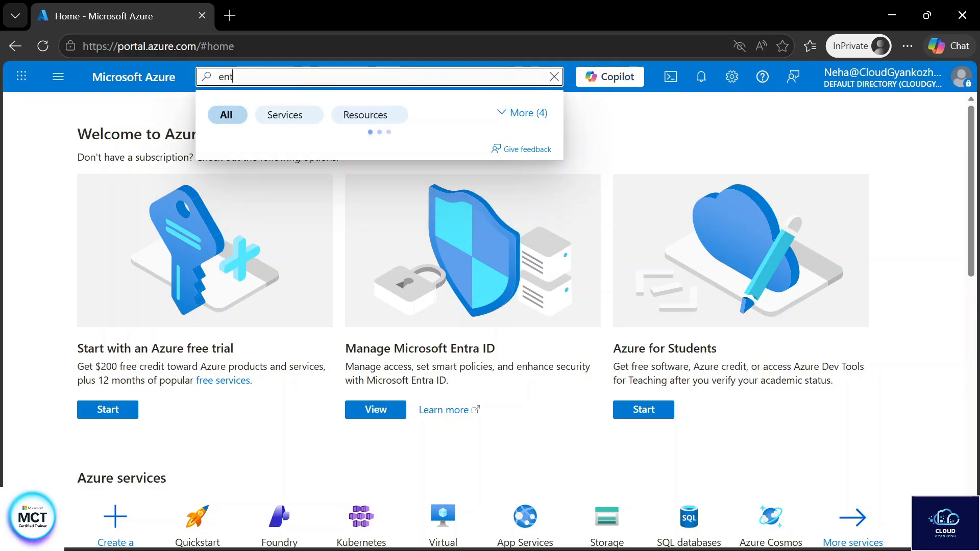
text(ra)
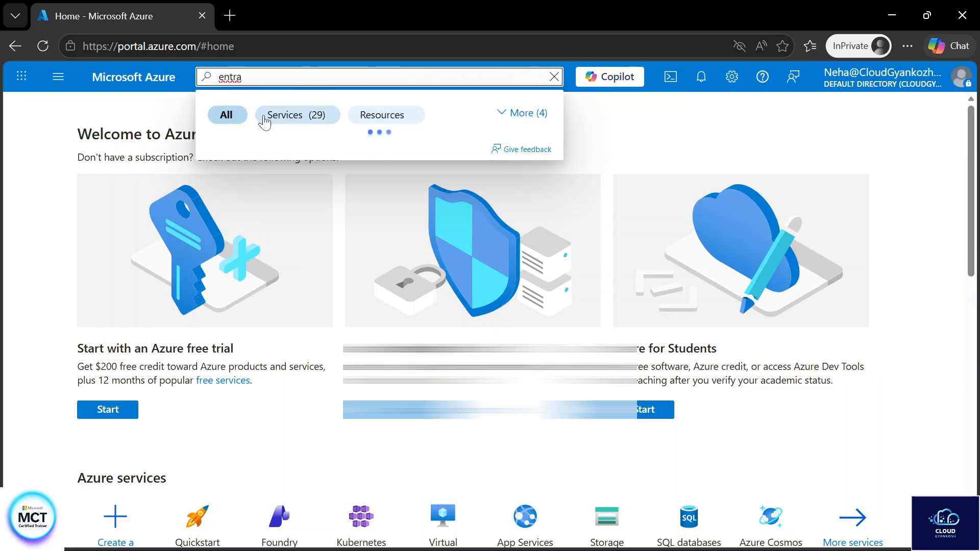
click(249, 183)
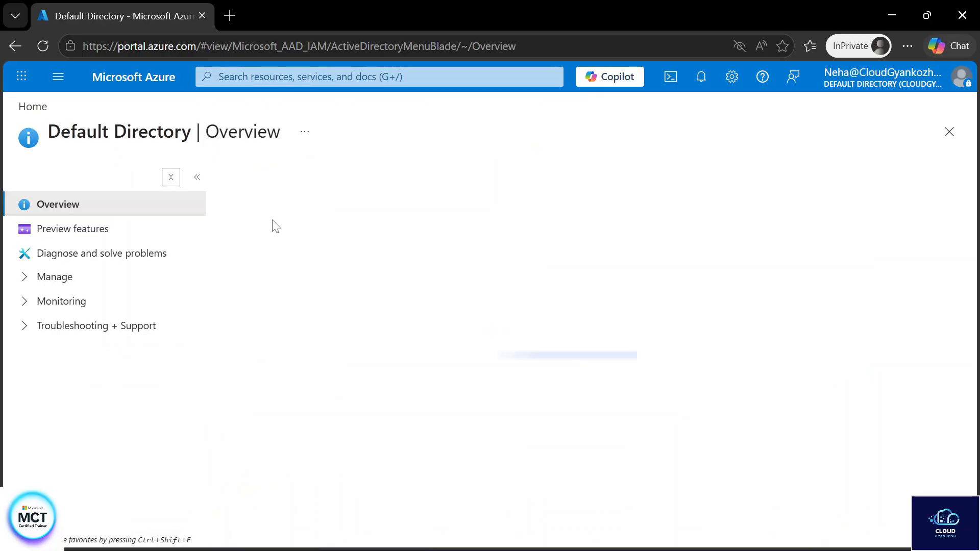
double_click(170, 189)
click(170, 177)
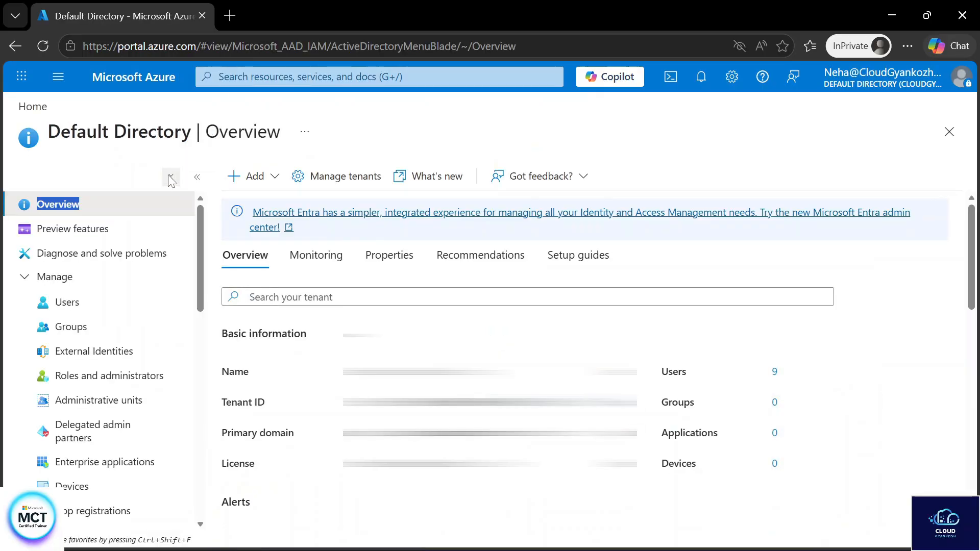
click(114, 302)
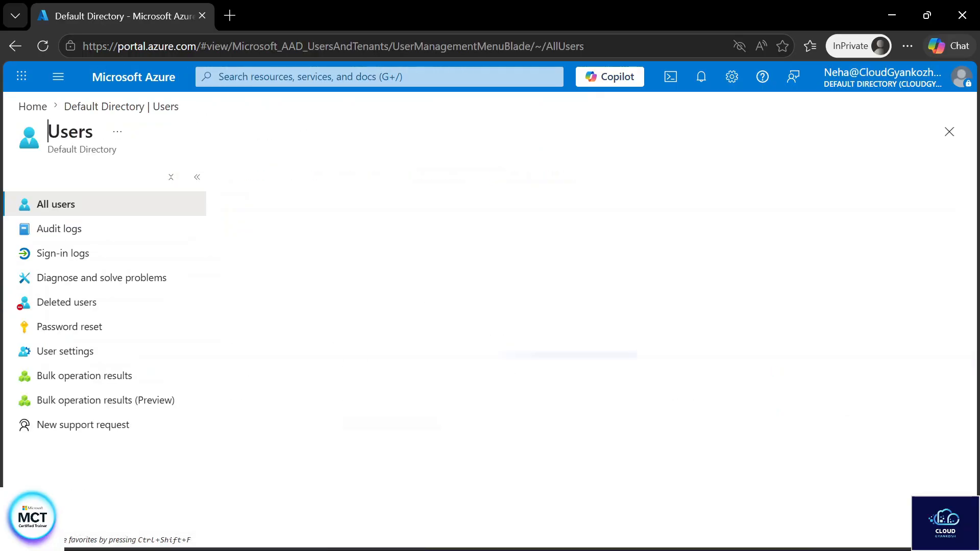
scroll(433, 505, down, 1)
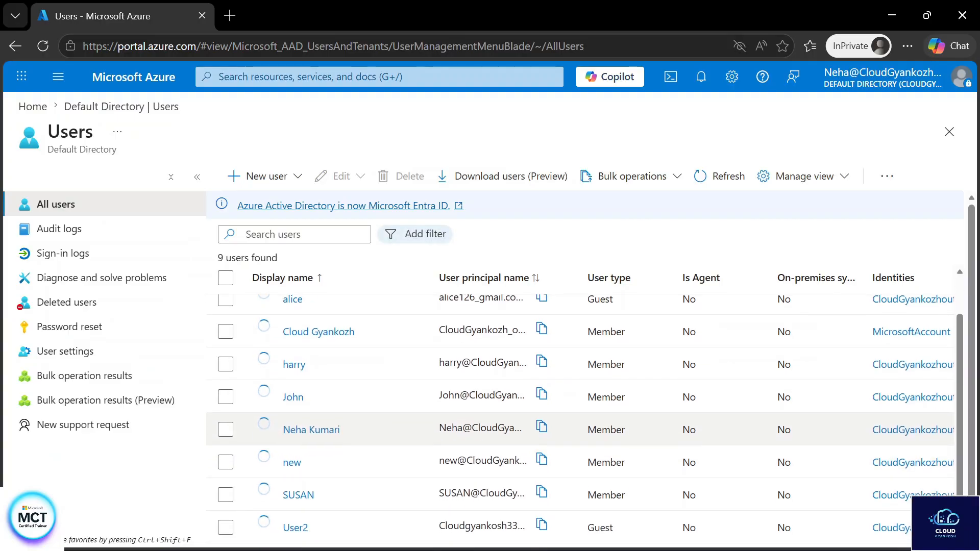
scroll(459, 442, up, 1)
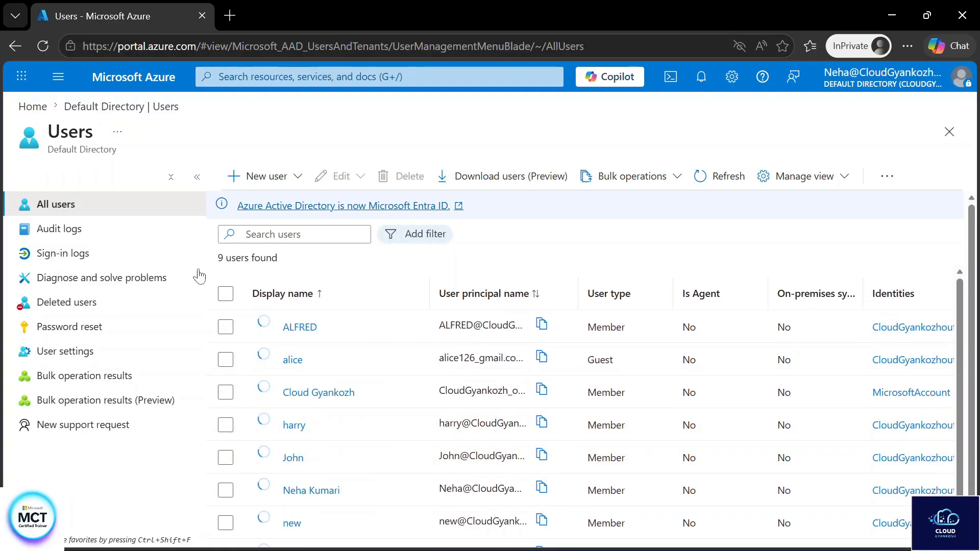
click(265, 179)
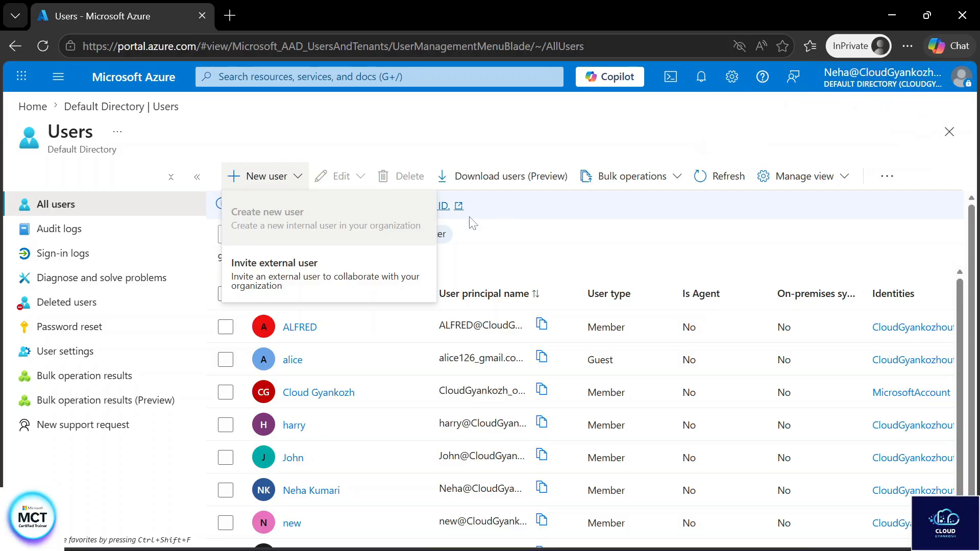
- Open Roles and administrators in Default Directory and view Your Role, showing no roles
click(120, 108)
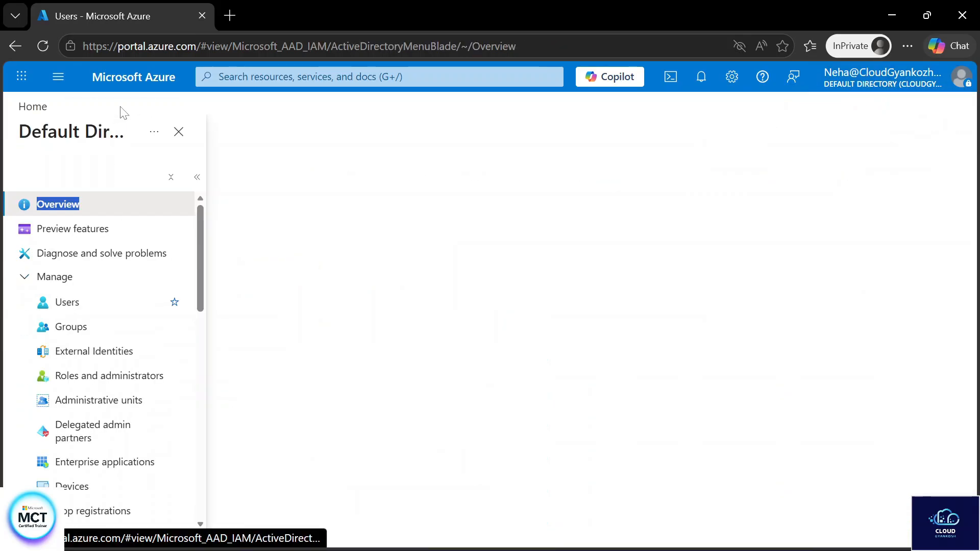
click(133, 379)
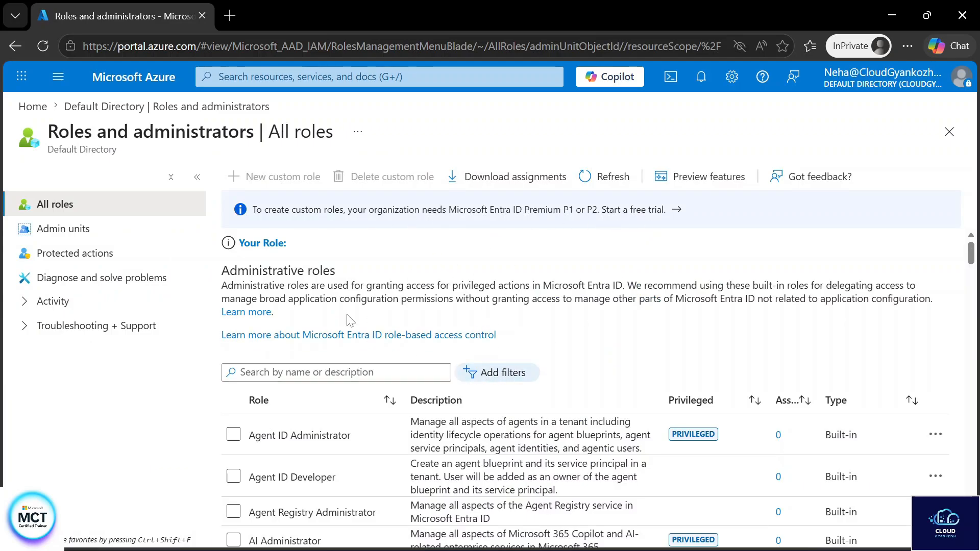
click(264, 243)
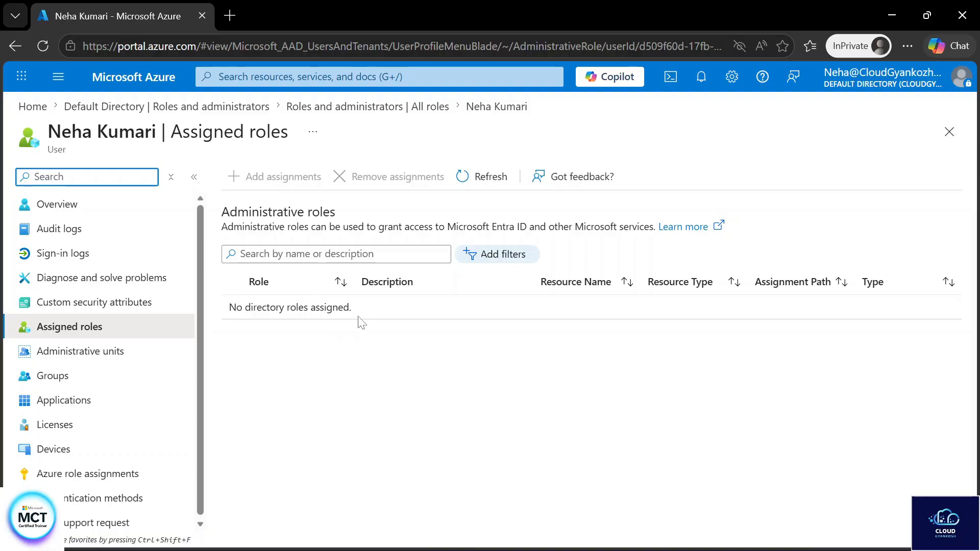
- Bring the Notepad window forward and close it
key(alt+Tab)
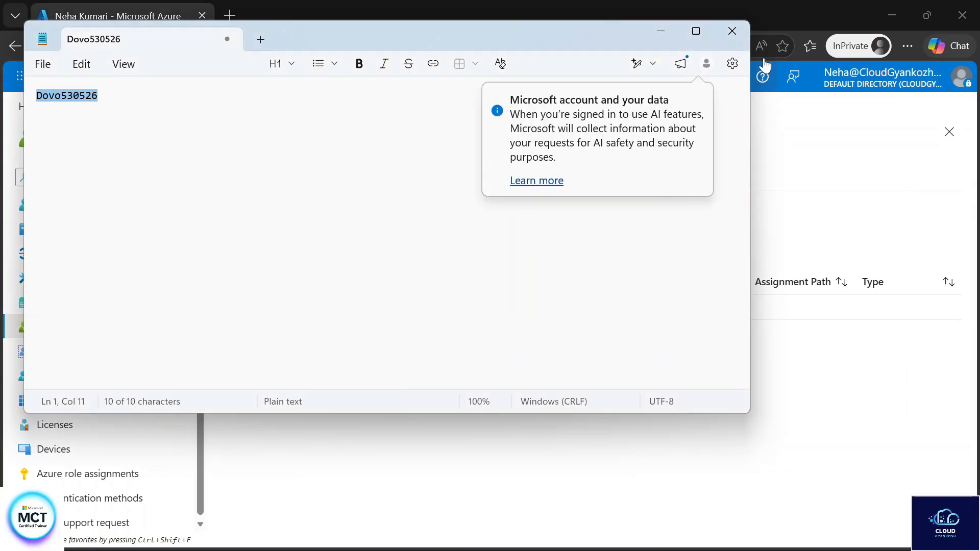
click(731, 32)
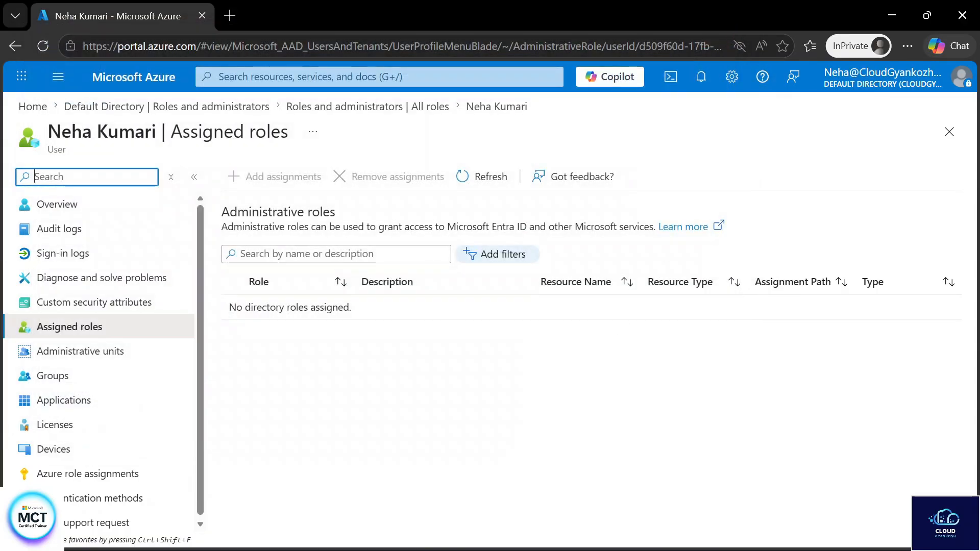
mouse_move(587, 534)
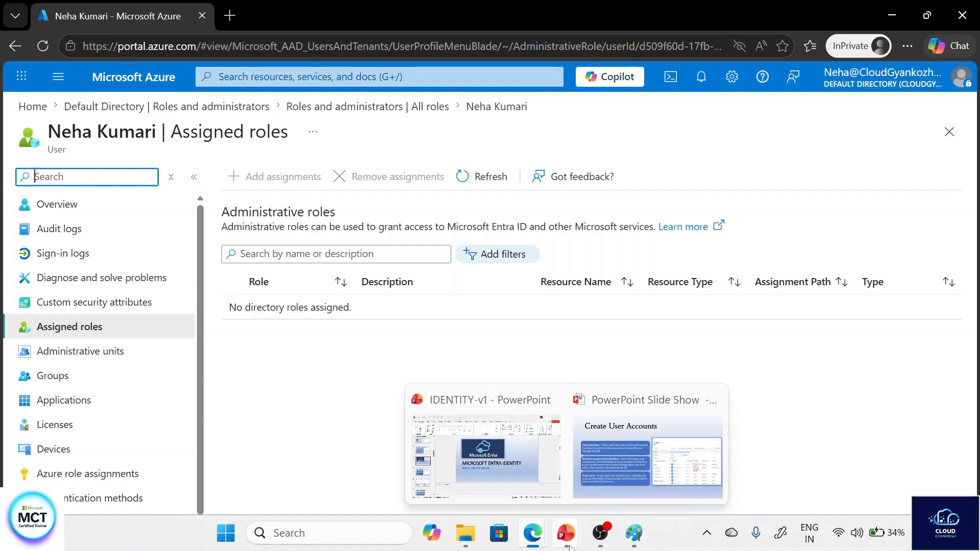
- Assign the User Administrator role to the user, refresh Assigned roles, then bring up Paint
mouse_move(532, 535)
click(454, 449)
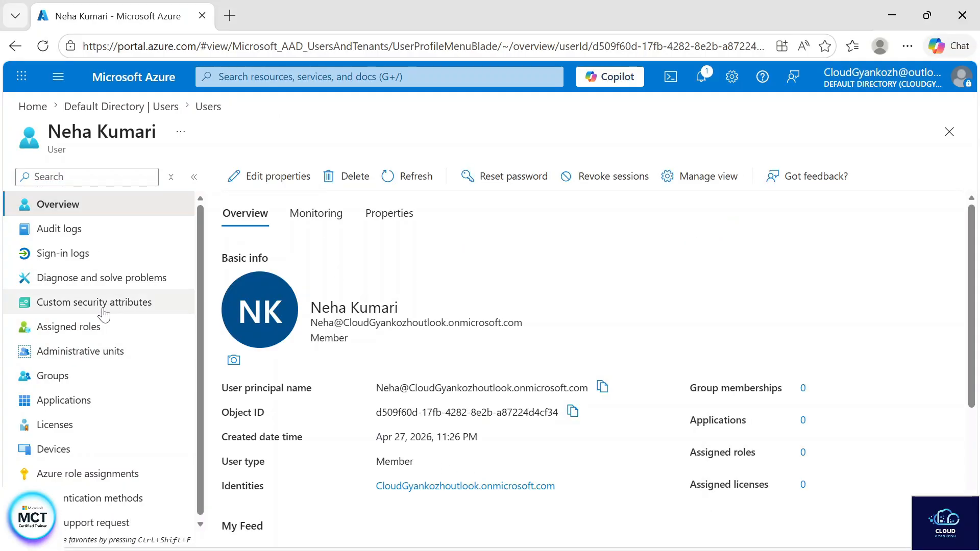
click(109, 331)
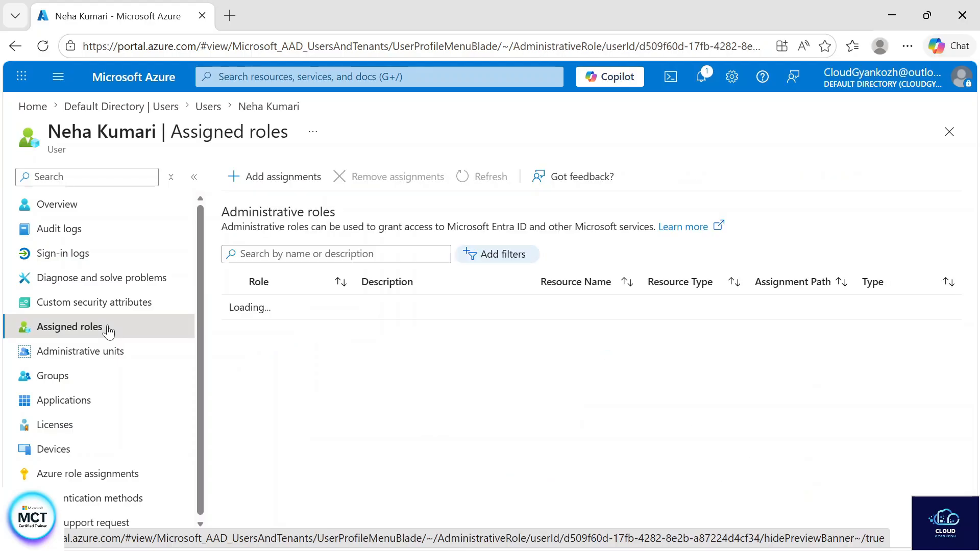
click(282, 178)
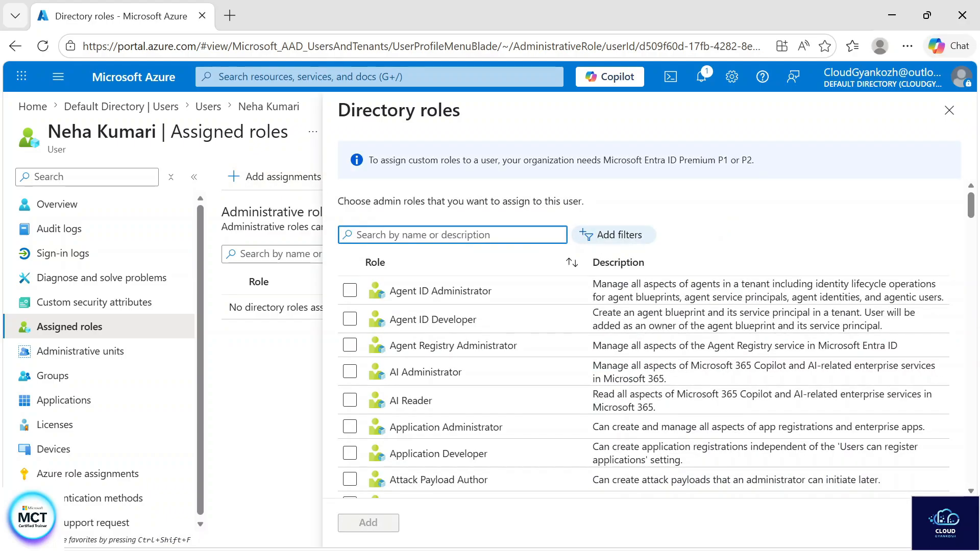
text(user a)
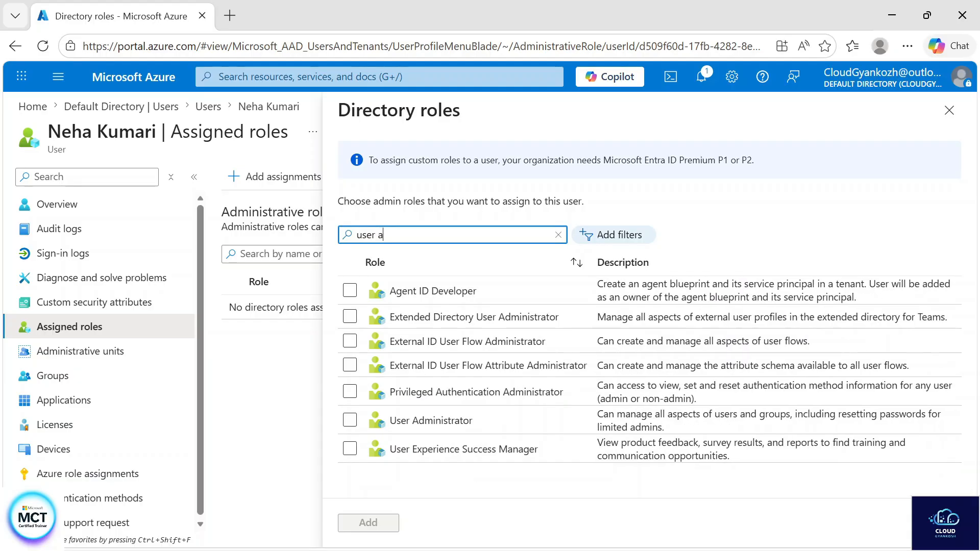
text(dmo)
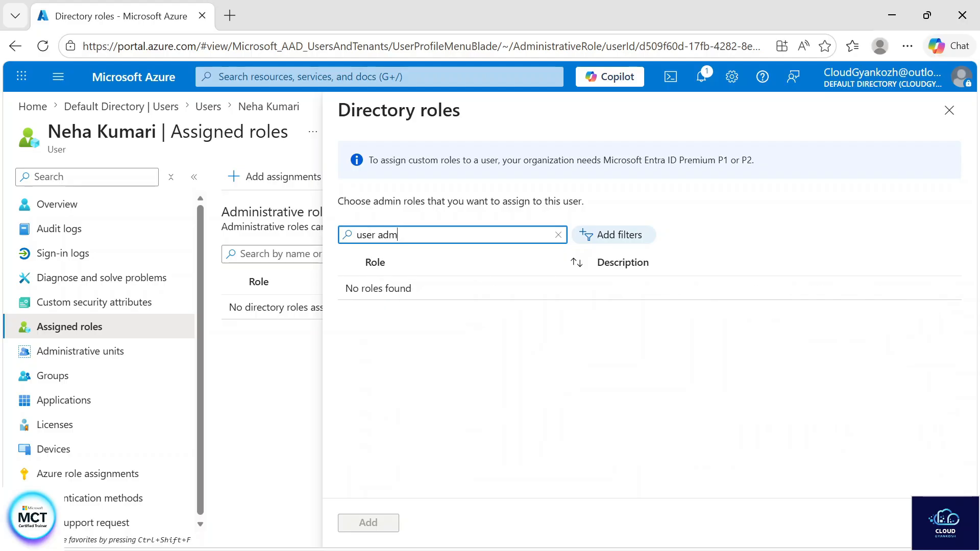
click(350, 314)
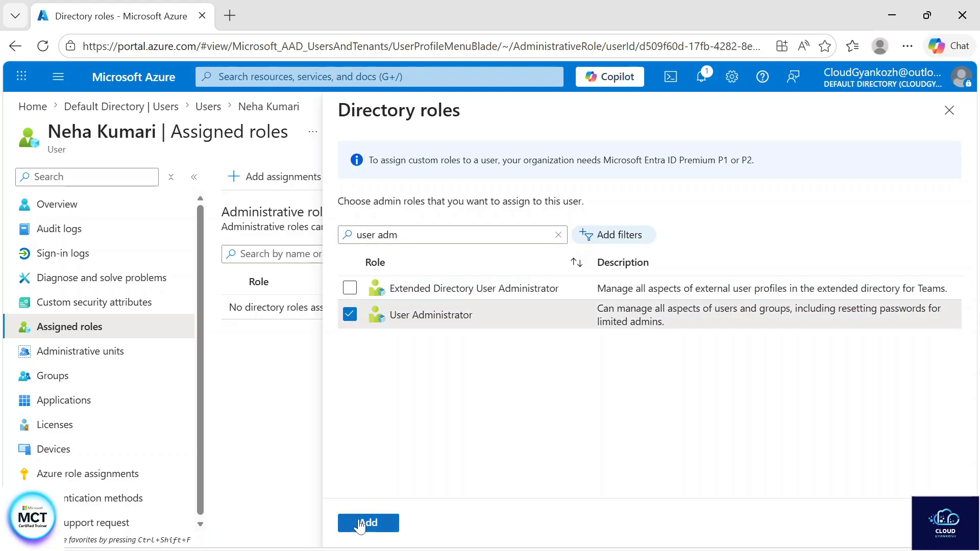
click(360, 524)
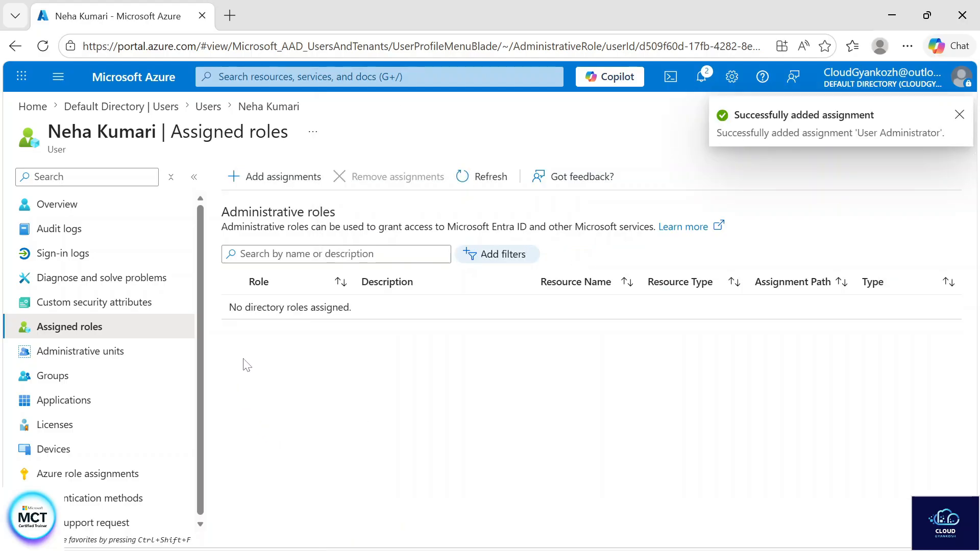
click(499, 176)
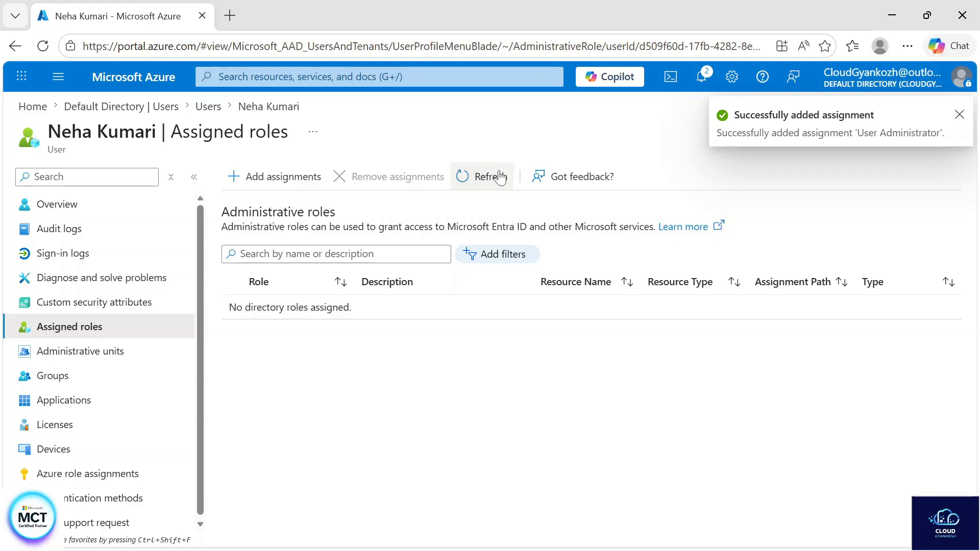
click(499, 177)
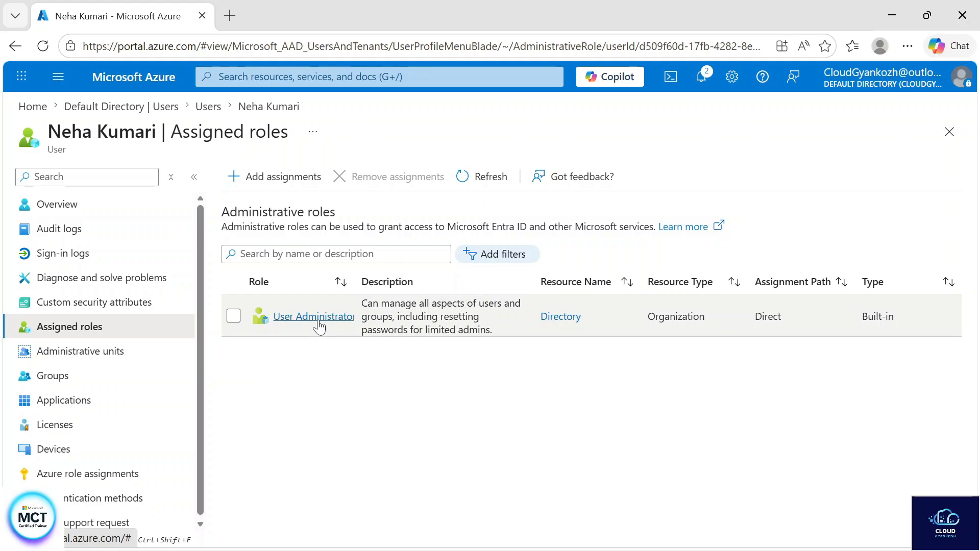
click(644, 536)
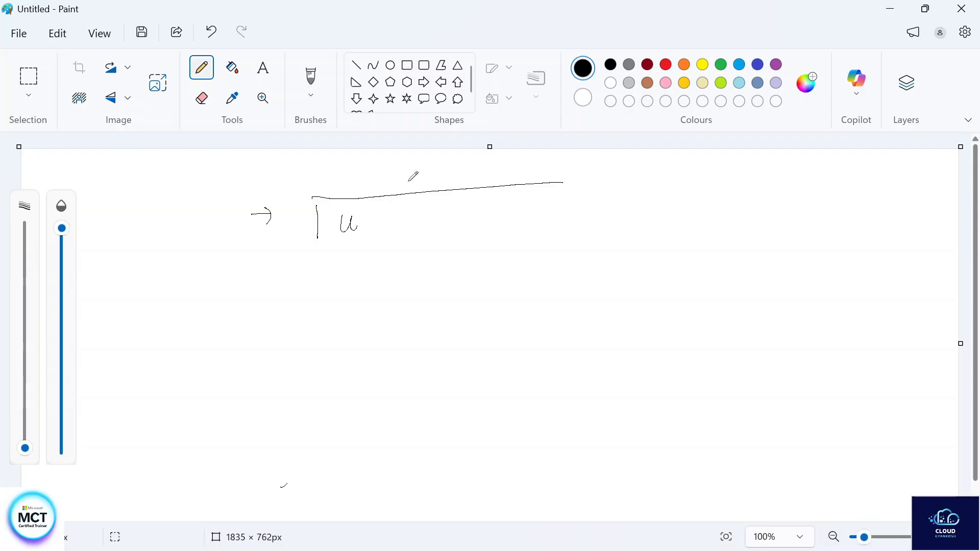
- Set the pencil to 5px and handwrite 'user →', the user's name, and underlined 'U +P'
drag(25, 448, 24, 438)
drag(341, 219, 379, 233)
drag(393, 223, 404, 222)
drag(398, 217, 399, 227)
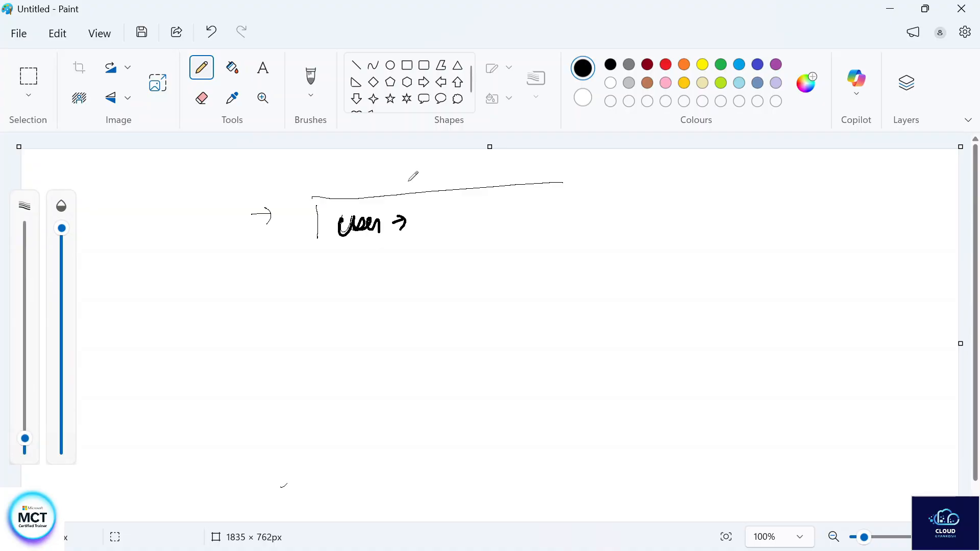
mouse_move(458, 217)
mouse_down()
mouse_move(447, 231)
mouse_move(463, 225)
mouse_up()
drag(469, 219, 490, 225)
mouse_move(488, 204)
mouse_down()
mouse_move(500, 227)
mouse_move(515, 222)
mouse_up()
click(545, 209)
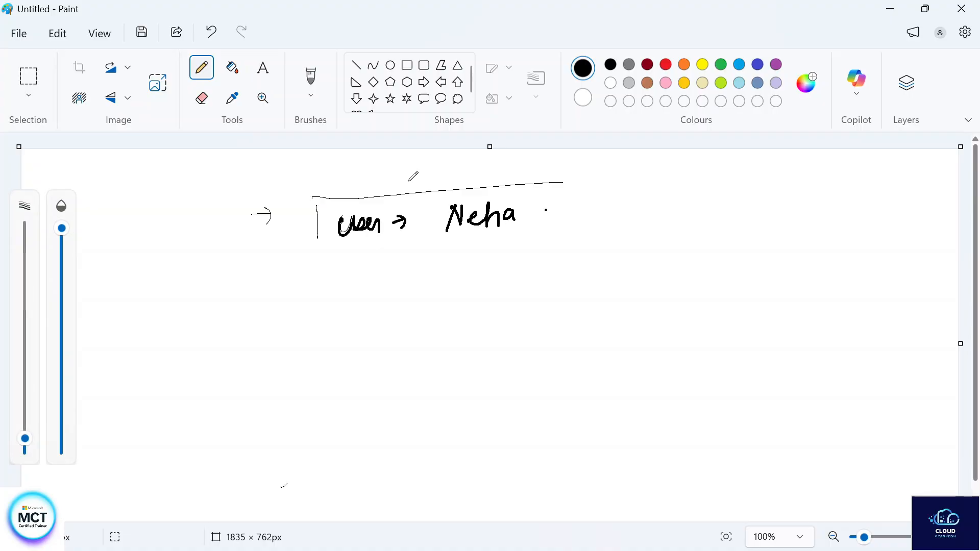
drag(588, 196, 604, 195)
mouse_move(619, 199)
mouse_down()
mouse_move(635, 198)
mouse_move(626, 210)
mouse_up()
mouse_move(642, 190)
mouse_down()
mouse_move(641, 212)
mouse_move(642, 203)
mouse_up()
drag(573, 226, 664, 216)
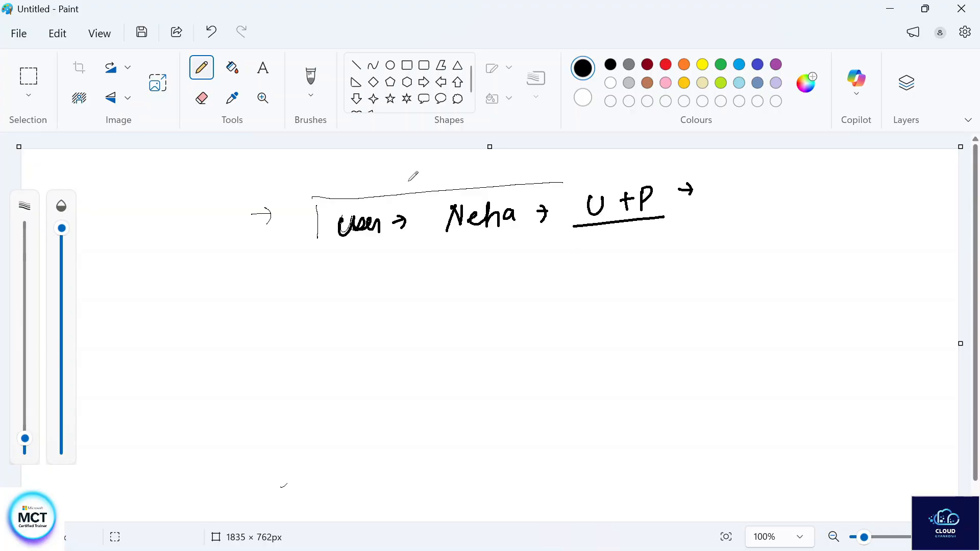
- Write 'authentication' with underlined 'MFA' beneath it, and add a wavy mark under 'U +P'
mouse_move(725, 187)
mouse_down()
mouse_move(741, 194)
mouse_move(775, 171)
mouse_move(799, 193)
mouse_move(824, 174)
mouse_move(830, 191)
mouse_move(845, 191)
mouse_up()
drag(861, 180, 870, 189)
mouse_move(880, 170)
mouse_down()
mouse_move(881, 189)
mouse_move(920, 182)
mouse_up()
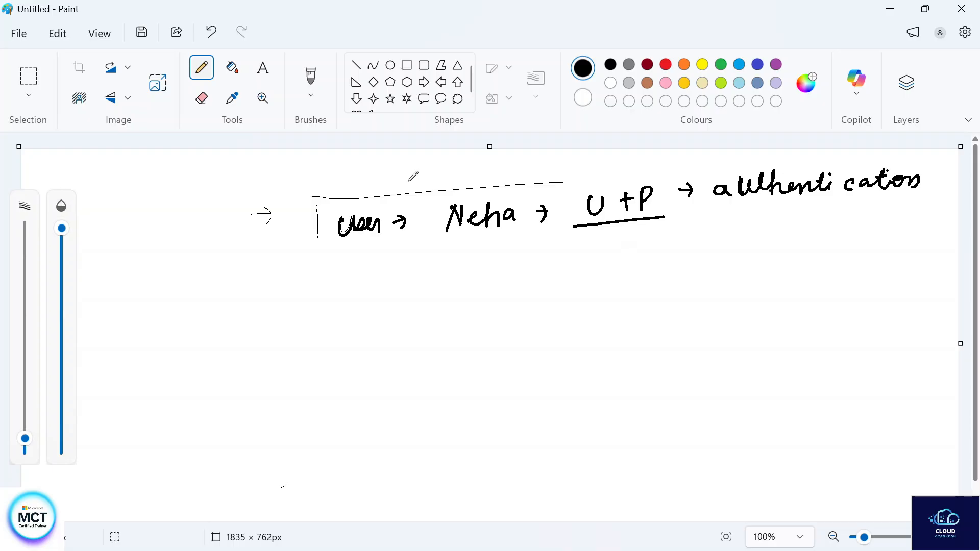
mouse_move(588, 238)
mouse_down()
mouse_move(598, 246)
mouse_move(644, 226)
mouse_up()
click(746, 216)
mouse_move(729, 234)
mouse_down()
mouse_move(745, 214)
mouse_move(746, 232)
mouse_up()
mouse_move(754, 214)
mouse_down()
mouse_move(754, 235)
mouse_move(763, 213)
mouse_up()
drag(754, 223, 781, 232)
drag(711, 248, 799, 239)
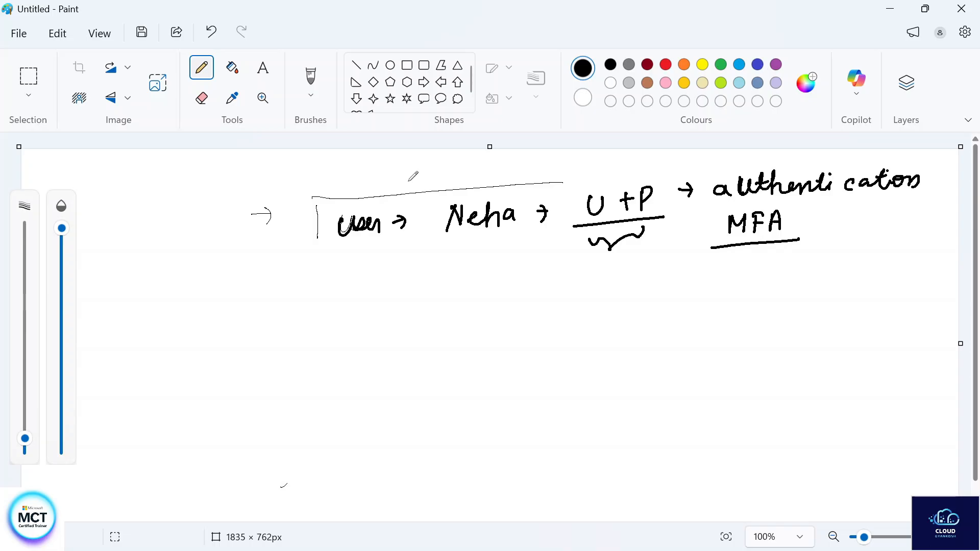
- Draw a down arrow to a boxed 'No access' and write 'elevate' beside it with an arrow
mouse_move(532, 250)
mouse_down()
mouse_move(533, 276)
mouse_move(542, 265)
mouse_up()
mouse_move(483, 336)
mouse_down()
mouse_move(489, 309)
mouse_move(504, 332)
mouse_move(506, 308)
mouse_up()
mouse_move(514, 312)
mouse_down()
mouse_move(512, 322)
mouse_move(629, 304)
mouse_up()
mouse_move(479, 343)
mouse_down()
mouse_move(625, 323)
mouse_move(482, 305)
mouse_move(475, 357)
mouse_up()
click(695, 310)
drag(662, 306, 717, 293)
mouse_move(732, 292)
mouse_down()
mouse_move(726, 302)
mouse_move(736, 301)
mouse_up()
drag(741, 298, 755, 288)
click(739, 328)
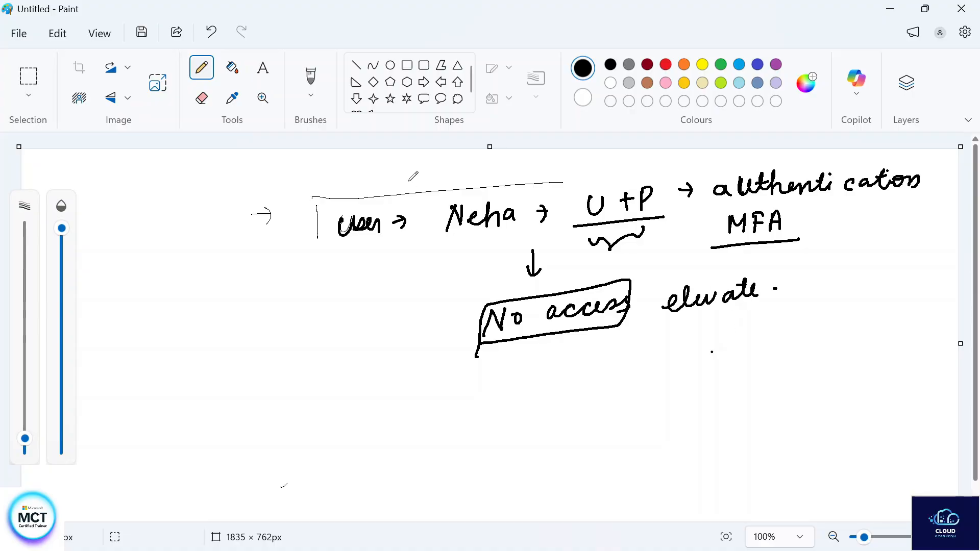
mouse_move(694, 311)
mouse_down()
mouse_move(689, 336)
mouse_move(704, 329)
mouse_up()
- Draw a diagonal arrow to 'Entra roles', then an arrow down to 'user admin'
drag(615, 335, 575, 388)
drag(577, 374, 591, 385)
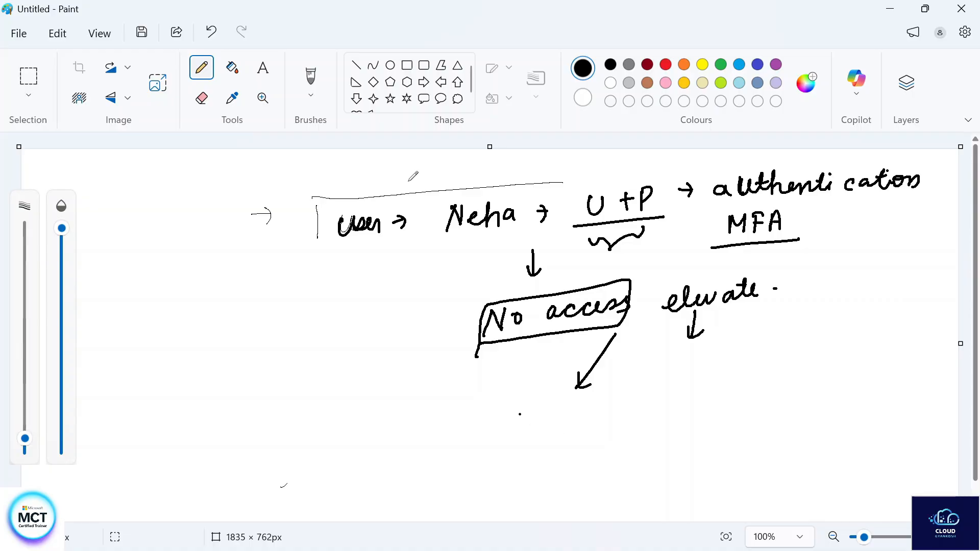
mouse_move(513, 400)
mouse_down()
mouse_move(496, 414)
mouse_move(525, 428)
mouse_move(611, 394)
mouse_move(633, 408)
mouse_up()
mouse_move(499, 437)
mouse_down()
mouse_move(545, 431)
mouse_move(586, 388)
mouse_move(491, 425)
mouse_move(498, 440)
mouse_up()
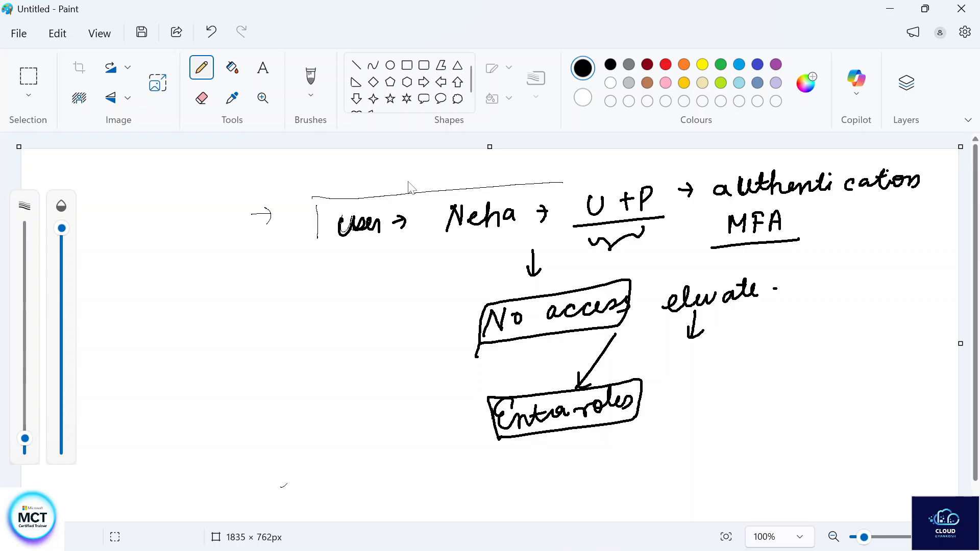
mouse_move(585, 427)
mouse_down()
mouse_move(586, 447)
mouse_move(596, 437)
mouse_up()
mouse_move(529, 465)
mouse_down()
mouse_move(540, 477)
mouse_move(615, 469)
mouse_move(657, 462)
mouse_move(668, 449)
mouse_up()
click(703, 452)
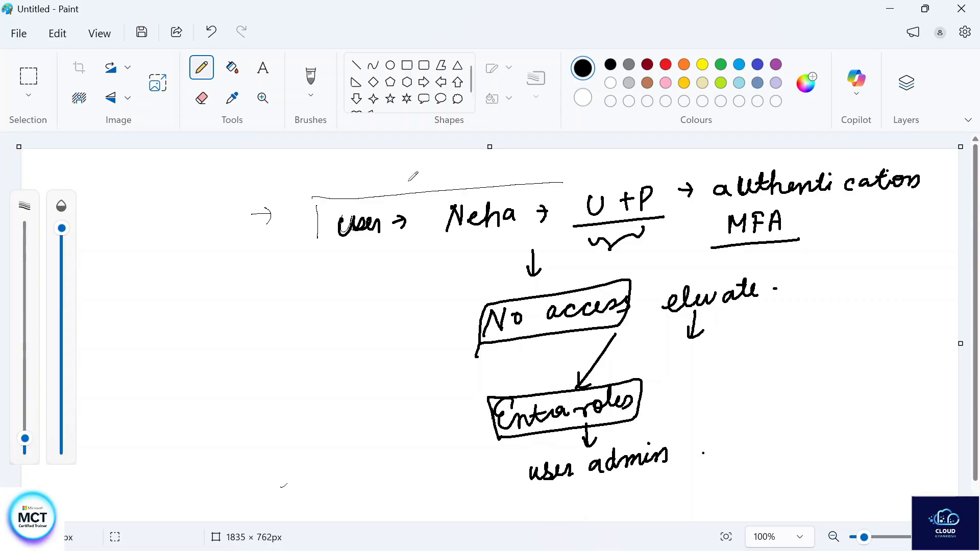
- Draw a curved arrow from 'elevate' and write 'RBAC' after it
mouse_move(729, 325)
mouse_down()
mouse_move(799, 351)
mouse_move(790, 363)
mouse_up()
mouse_move(815, 350)
mouse_down()
mouse_move(815, 374)
mouse_move(837, 368)
mouse_up()
drag(837, 347, 837, 367)
mouse_move(857, 366)
mouse_down()
mouse_move(864, 343)
mouse_move(866, 365)
mouse_up()
drag(881, 343, 873, 359)
- Spell out RBAC beneath it as 'Role Based access control'
drag(816, 379, 815, 403)
drag(816, 378, 837, 401)
drag(837, 388, 853, 397)
drag(859, 392, 873, 394)
mouse_move(823, 435)
mouse_down()
mouse_move(831, 413)
mouse_move(824, 435)
mouse_move(850, 429)
mouse_up()
mouse_move(859, 417)
mouse_down()
mouse_move(853, 429)
mouse_move(874, 414)
mouse_up()
drag(881, 414, 890, 397)
click(835, 450)
drag(838, 448, 840, 457)
mouse_move(854, 448)
mouse_down()
mouse_move(873, 456)
mouse_move(899, 442)
mouse_up()
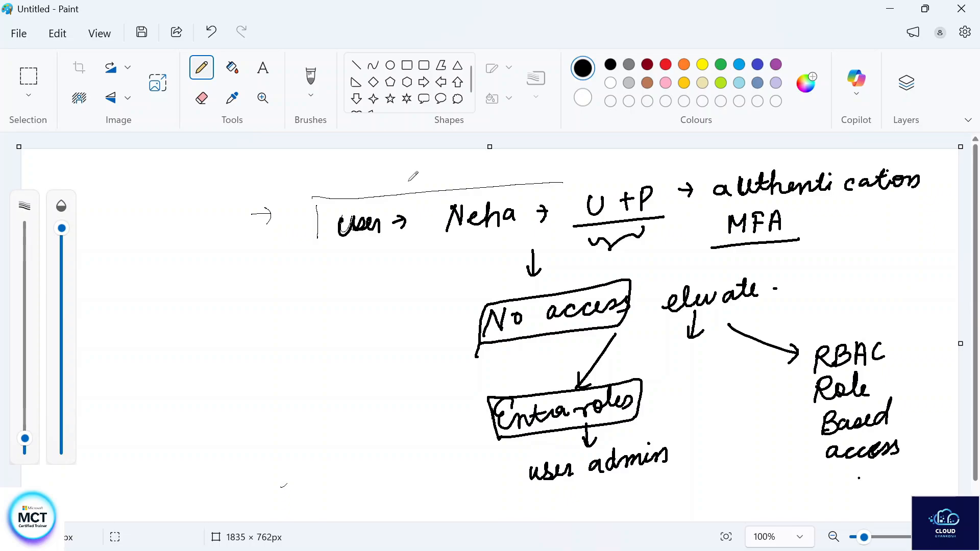
mouse_move(839, 477)
mouse_down()
mouse_move(838, 489)
mouse_move(882, 466)
mouse_move(887, 479)
mouse_up()
mouse_move(888, 479)
mouse_down()
mouse_move(913, 452)
mouse_move(892, 468)
mouse_up()
click(922, 464)
- Bracket 'Role Based access control' with braces, add a small arrow and a braced 'S' note by 'user admin'
mouse_move(789, 389)
mouse_down()
mouse_move(793, 445)
mouse_move(812, 468)
mouse_up()
drag(889, 379, 924, 462)
drag(786, 458, 770, 472)
drag(771, 466, 780, 473)
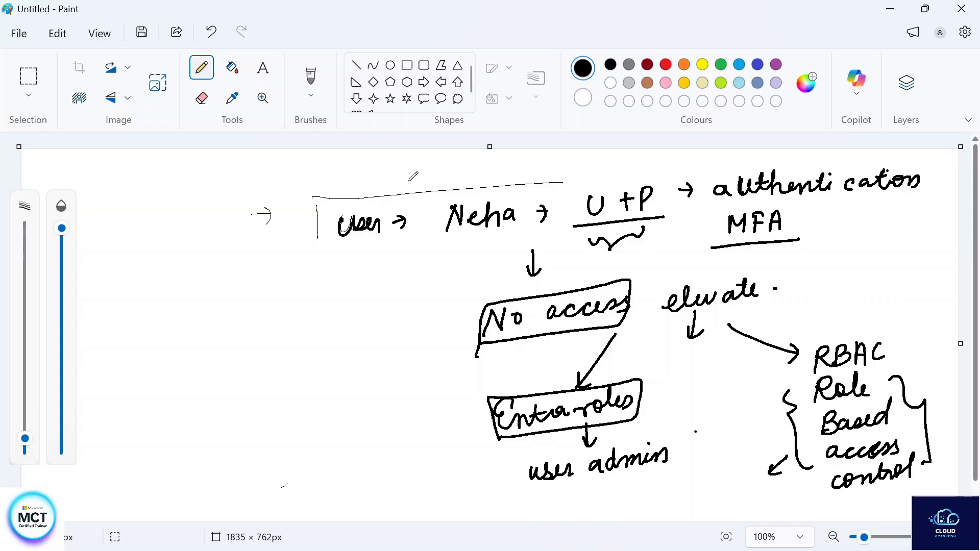
mouse_move(723, 429)
mouse_down()
mouse_move(708, 445)
mouse_move(738, 496)
mouse_up()
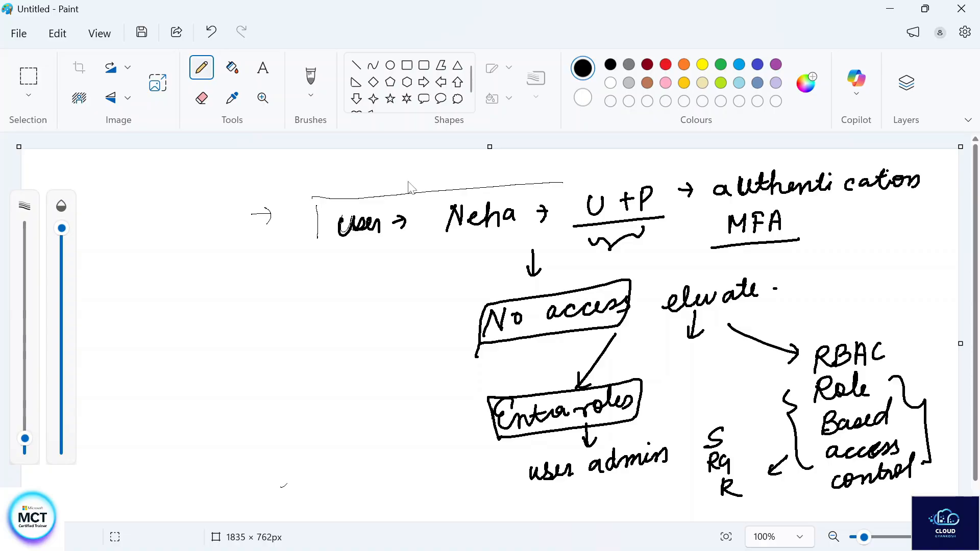
mouse_move(704, 424)
mouse_down()
mouse_move(713, 518)
mouse_move(754, 448)
mouse_move(768, 500)
mouse_up()
mouse_move(803, 328)
mouse_down()
mouse_move(793, 386)
mouse_move(899, 315)
mouse_move(802, 329)
mouse_up()
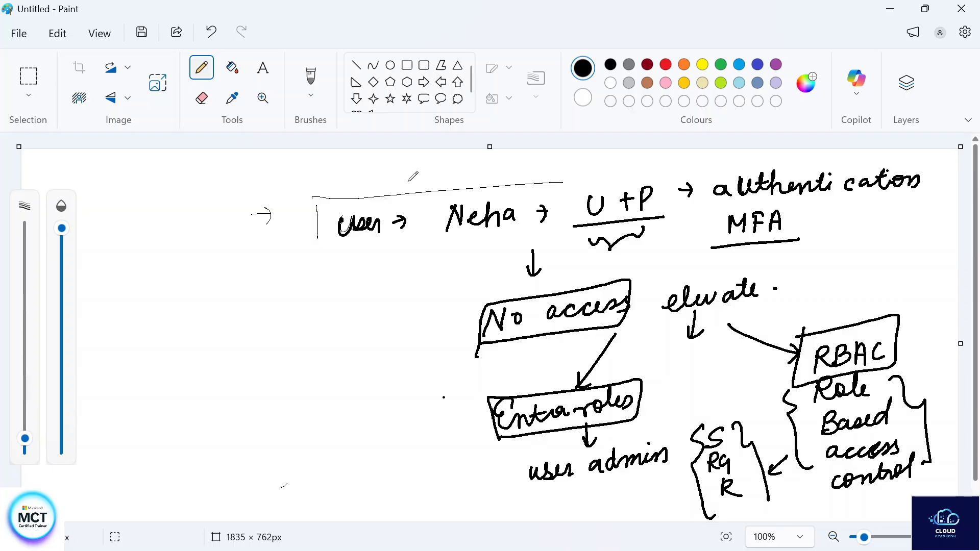
- Draw a left arrow from the Entra roles box and write an underlined 'authorization'
drag(485, 413, 460, 421)
drag(473, 417, 476, 428)
drag(209, 450, 357, 381)
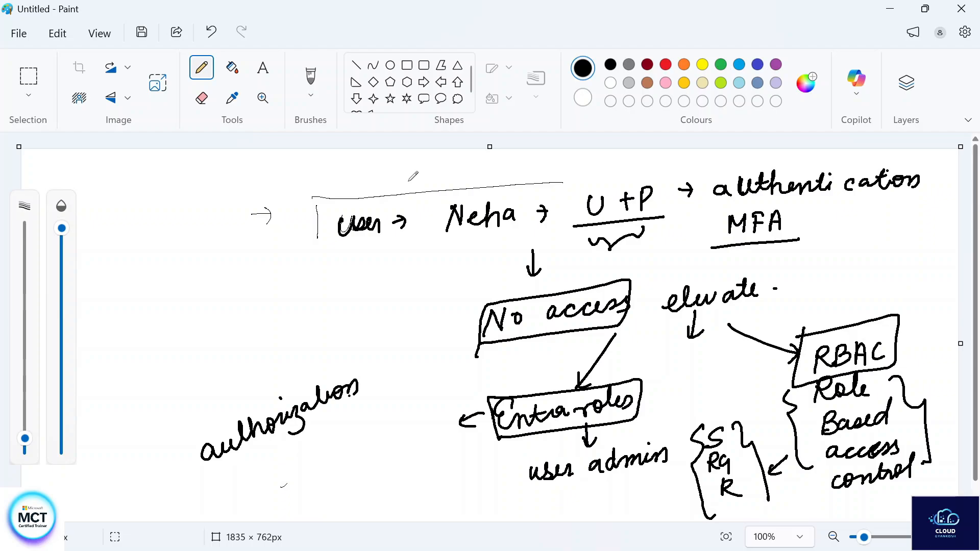
drag(214, 477, 350, 404)
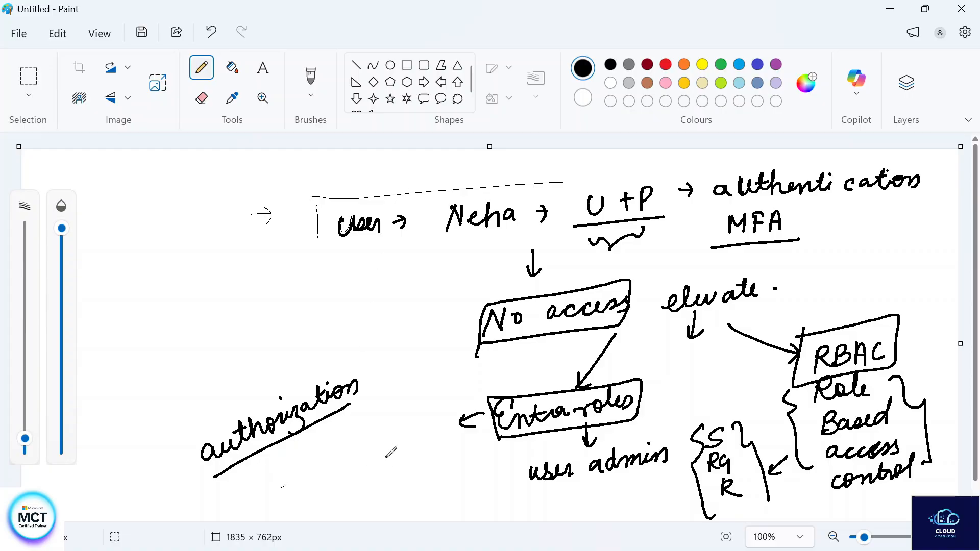
- Return to Edge and refresh Assigned roles to confirm User Administrator is listed
mouse_move(465, 550)
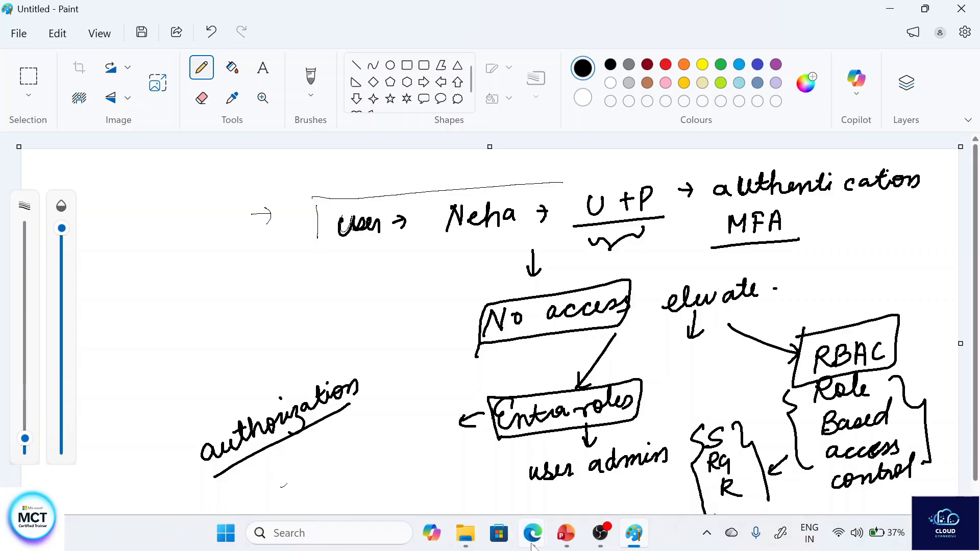
mouse_move(532, 546)
click(582, 445)
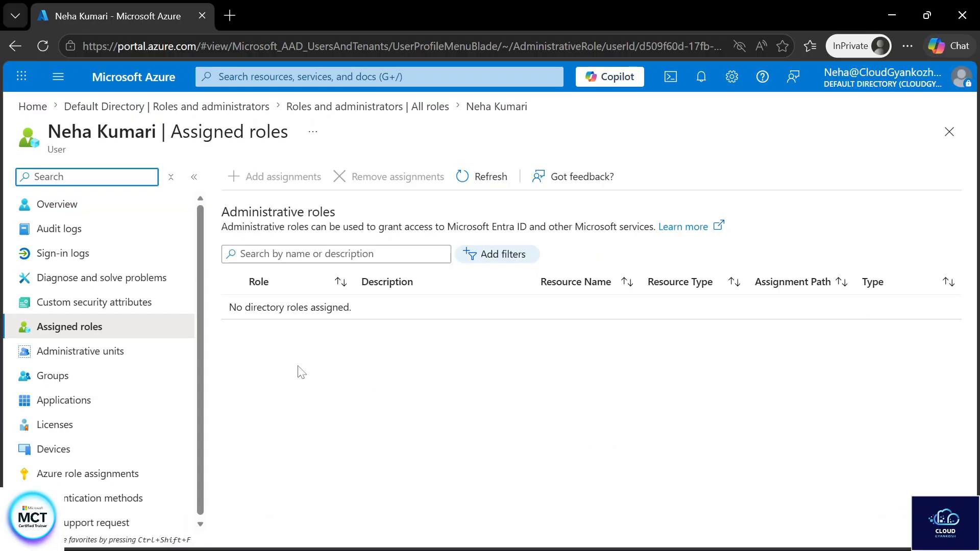
click(493, 180)
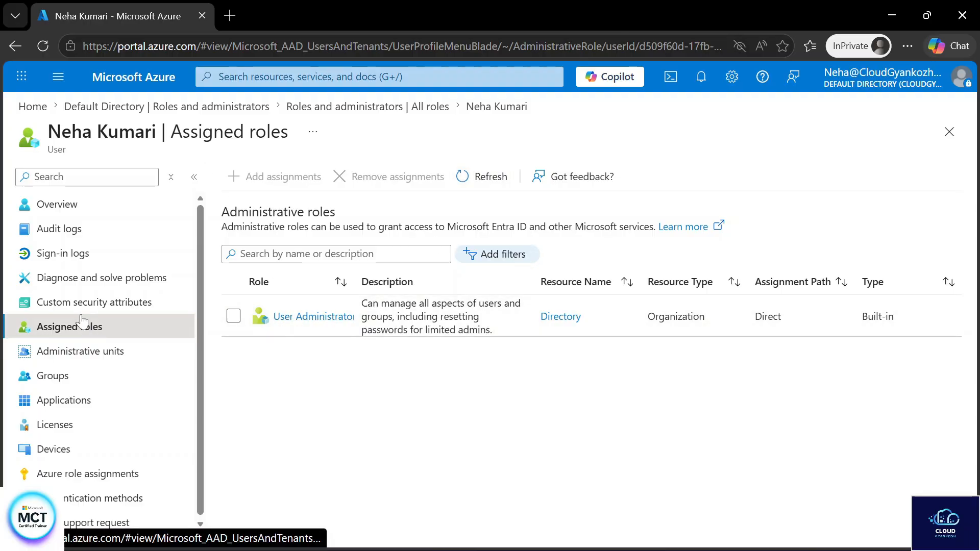
- Go to Default Directory's Users list and choose New user > Create new user
click(71, 204)
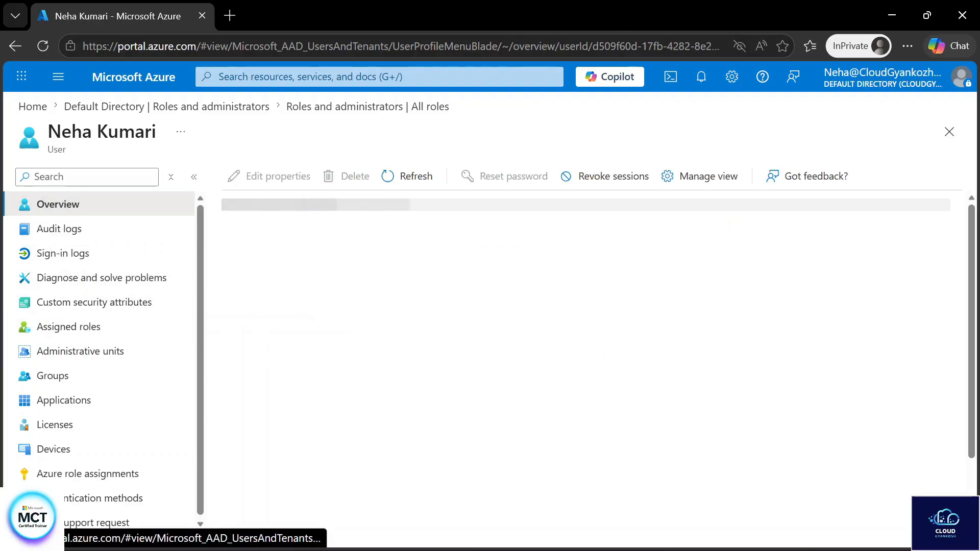
click(188, 108)
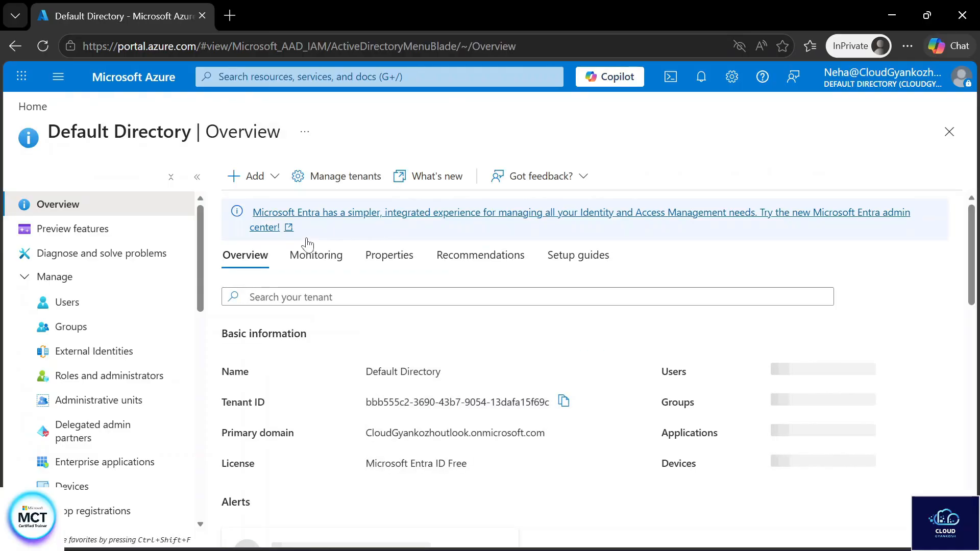
click(255, 176)
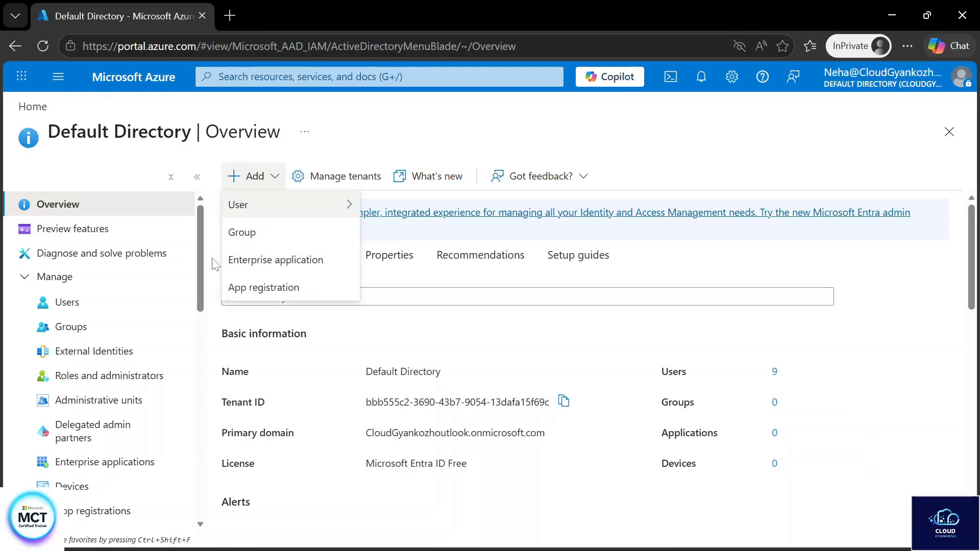
click(124, 308)
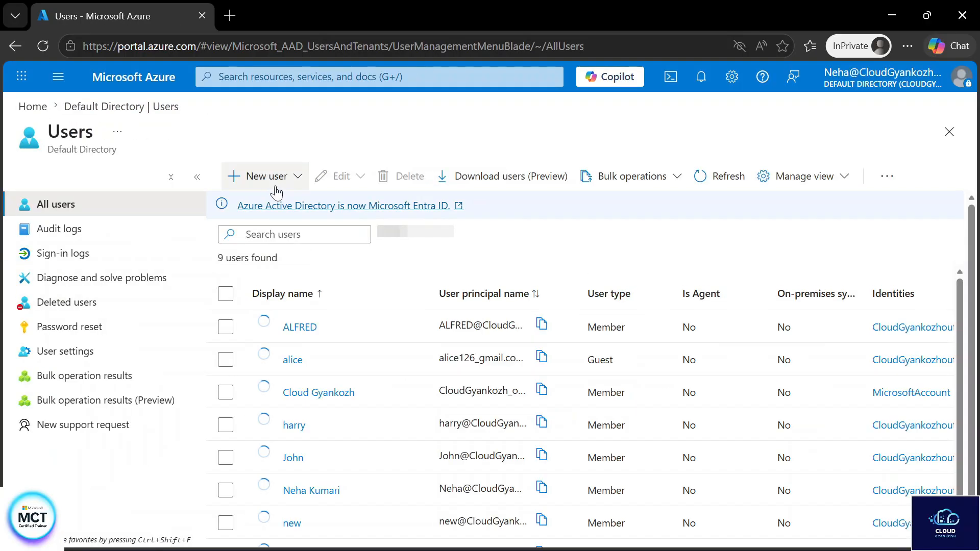
click(272, 183)
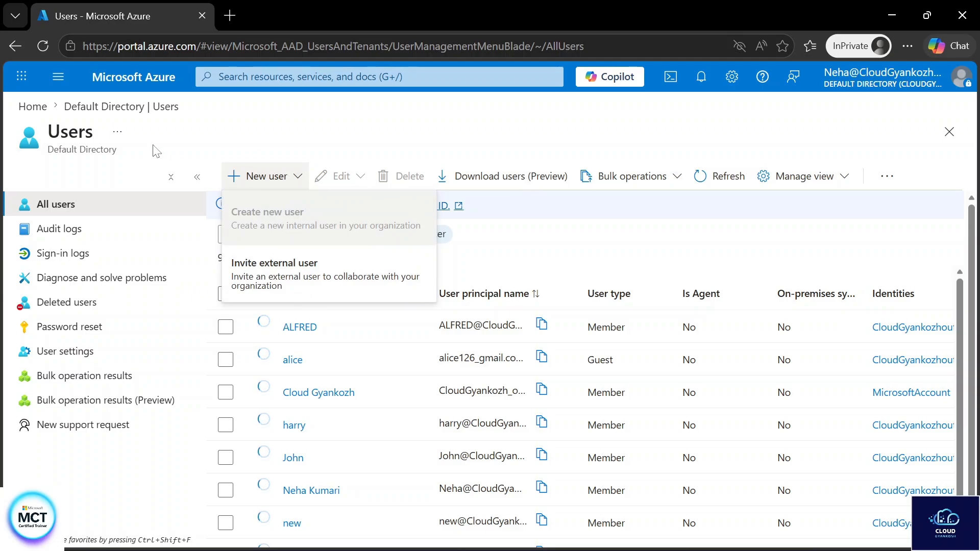
click(48, 43)
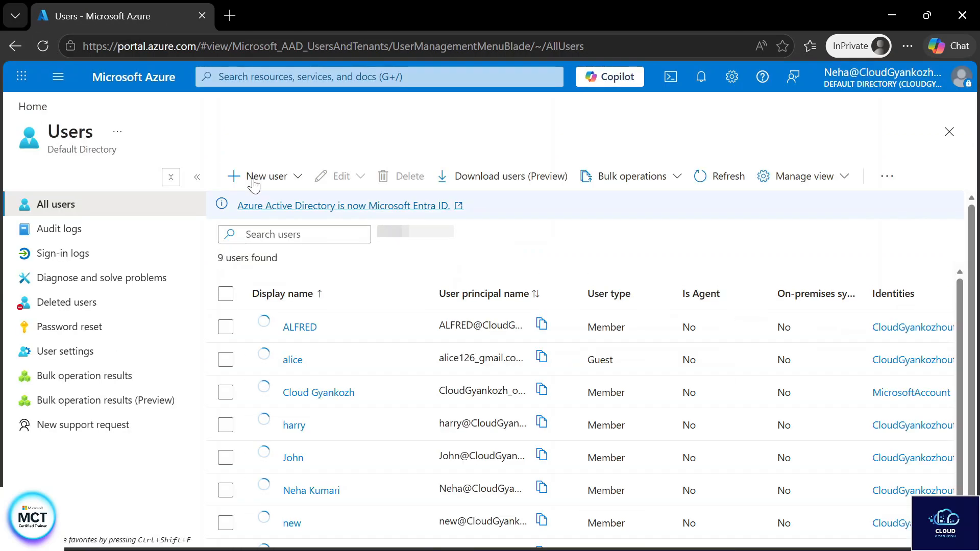
click(260, 181)
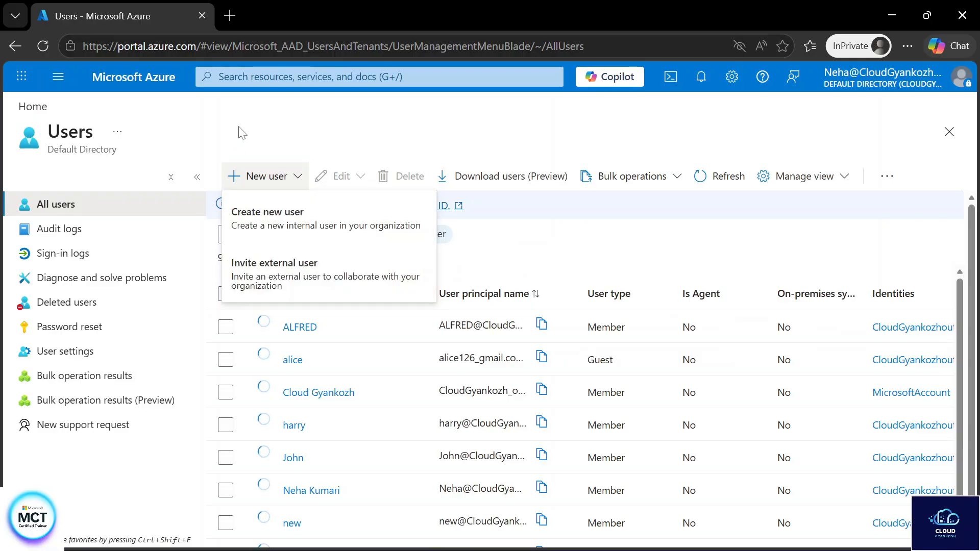
click(278, 226)
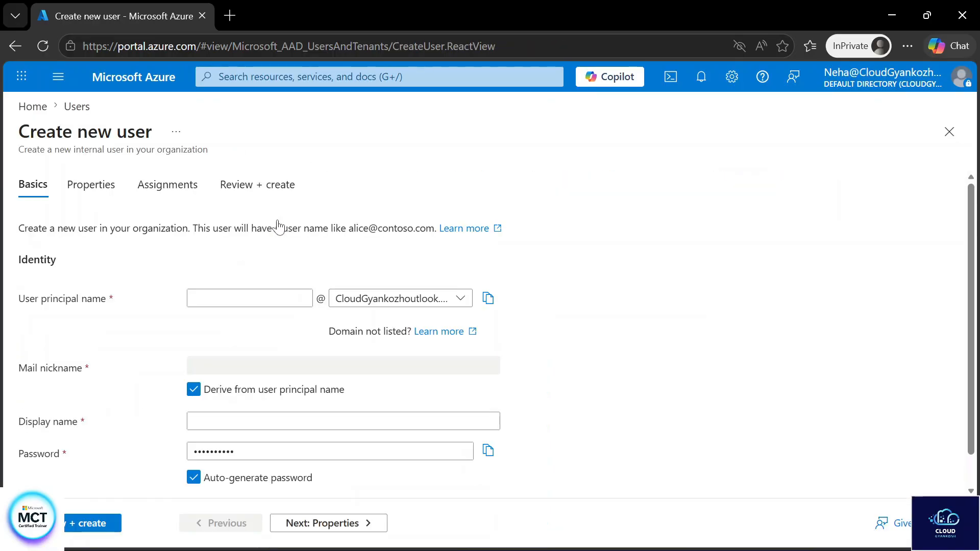
- Enter the new user's principal and display names, create the user, and refresh Users to 10
click(251, 298)
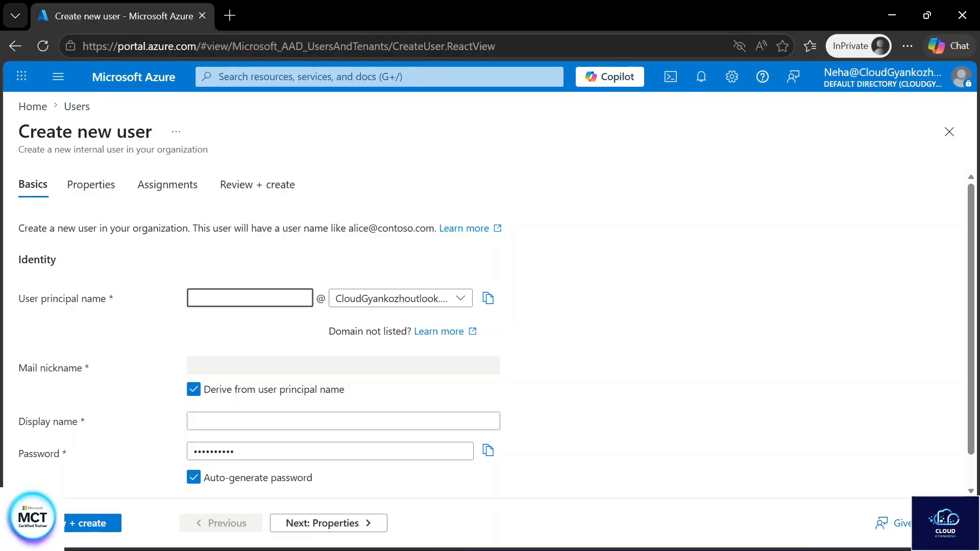
text(sneha)
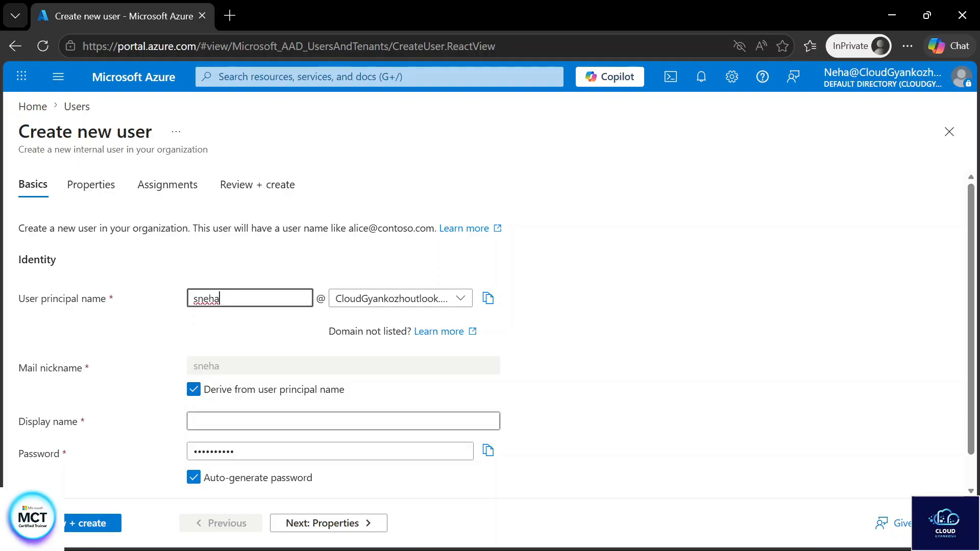
click(236, 421)
text(sneh)
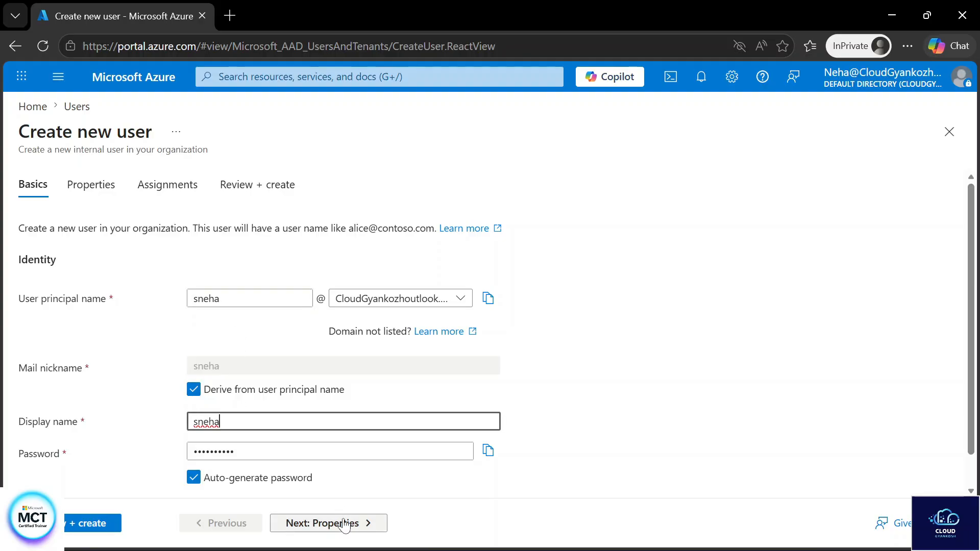
text(a)
click(345, 524)
click(346, 525)
click(346, 524)
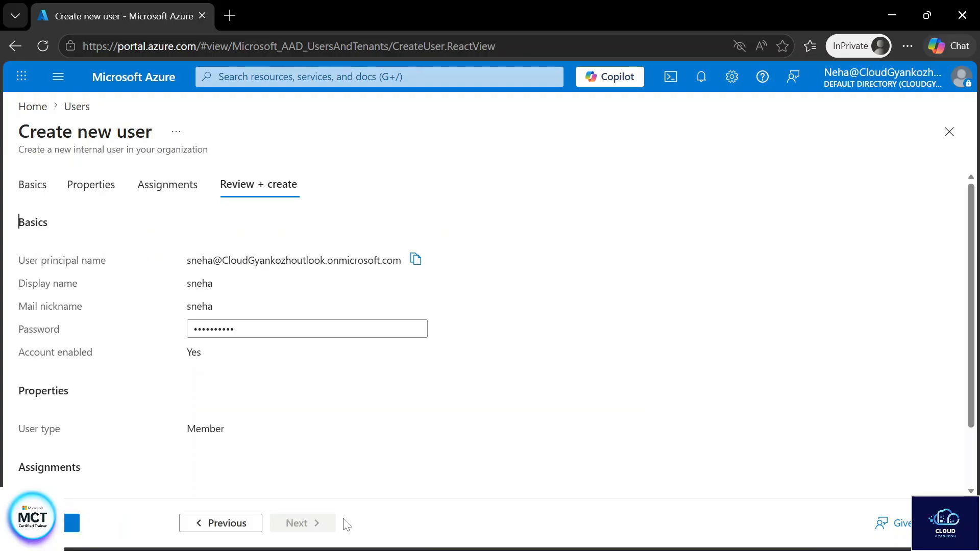
click(45, 522)
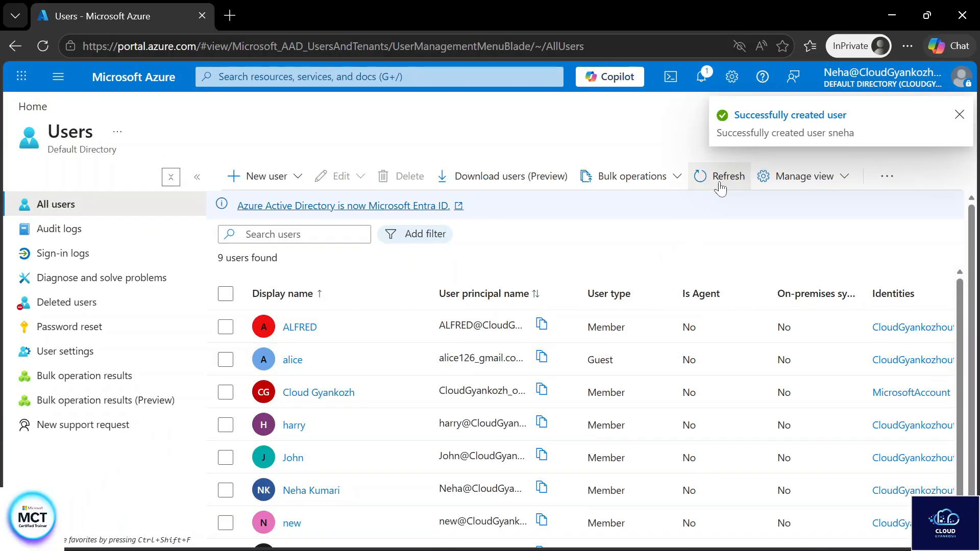
click(719, 178)
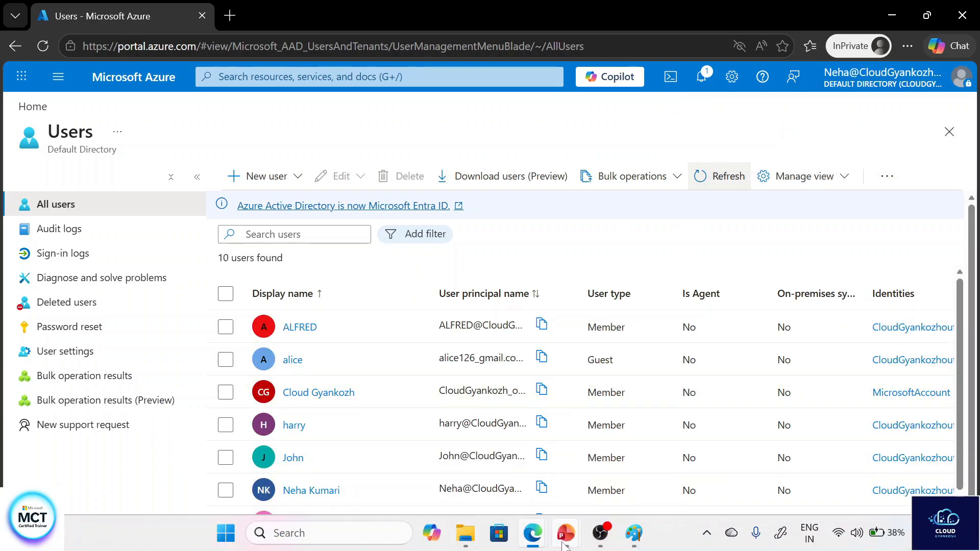
- In the other admin session, open Default Directory Users and select the new Member user
mouse_move(532, 532)
click(475, 461)
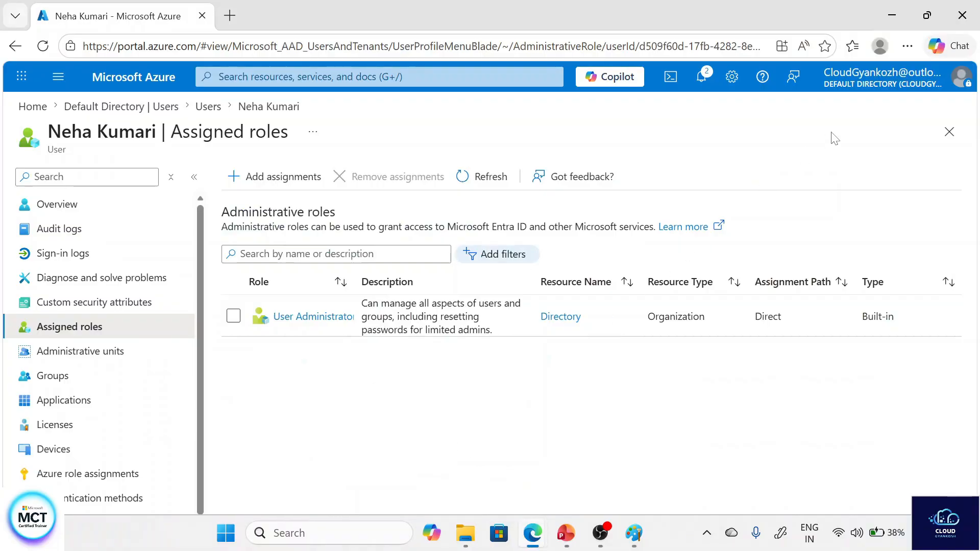
click(148, 106)
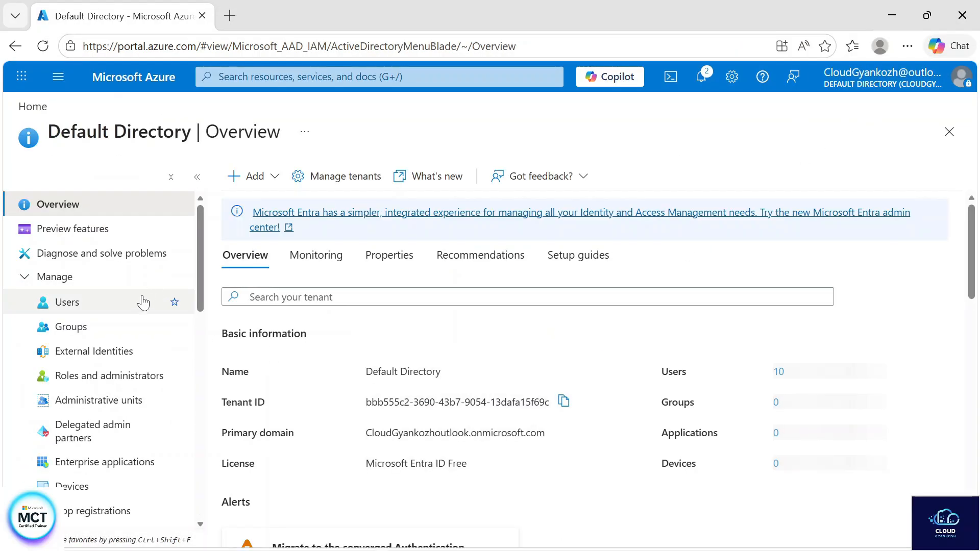
click(142, 303)
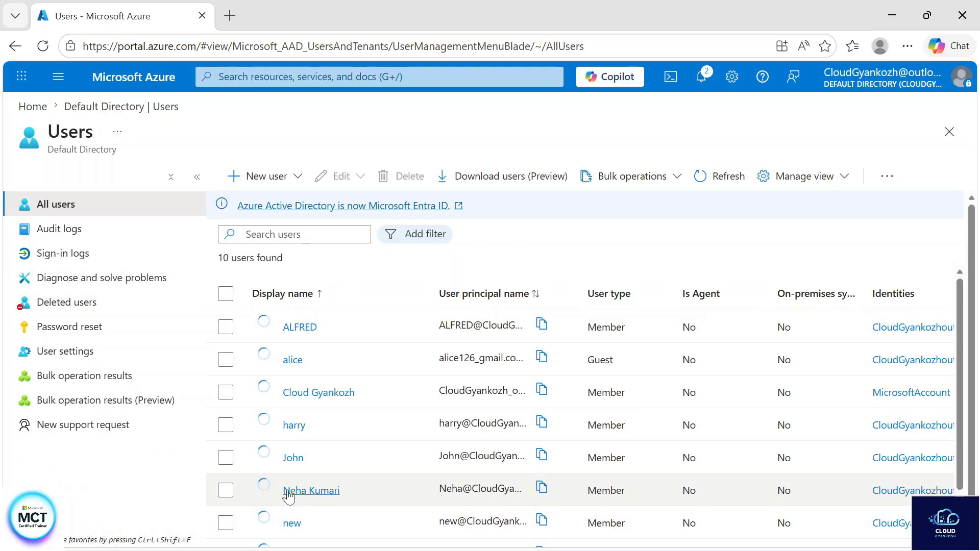
scroll(307, 490, down, 2)
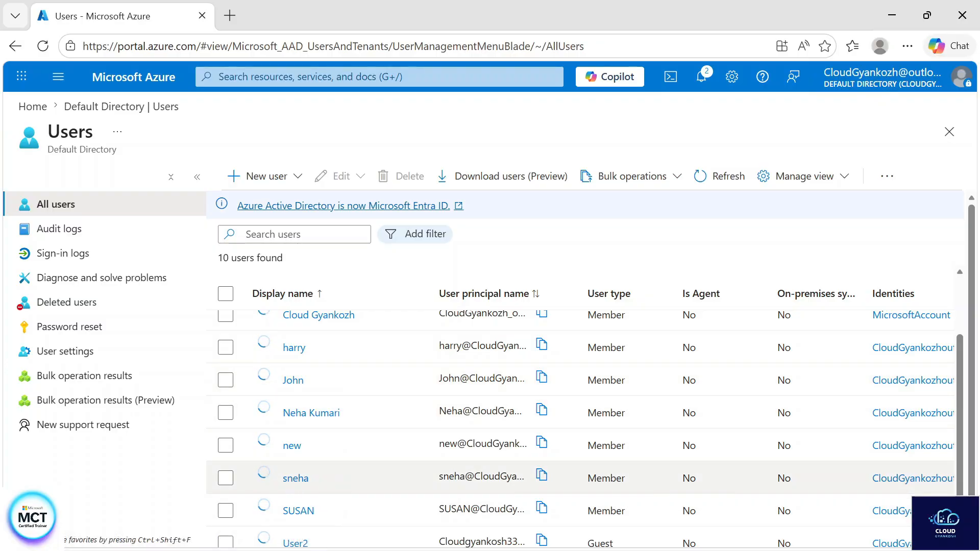
click(623, 478)
double_click(623, 478)
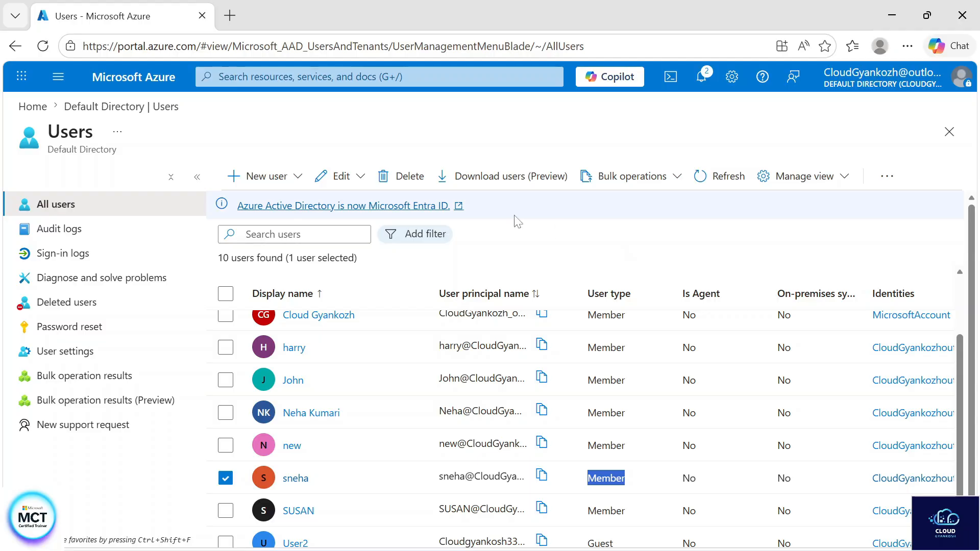
- Start an external-user invitation and enter the guest's e-mail address
click(264, 184)
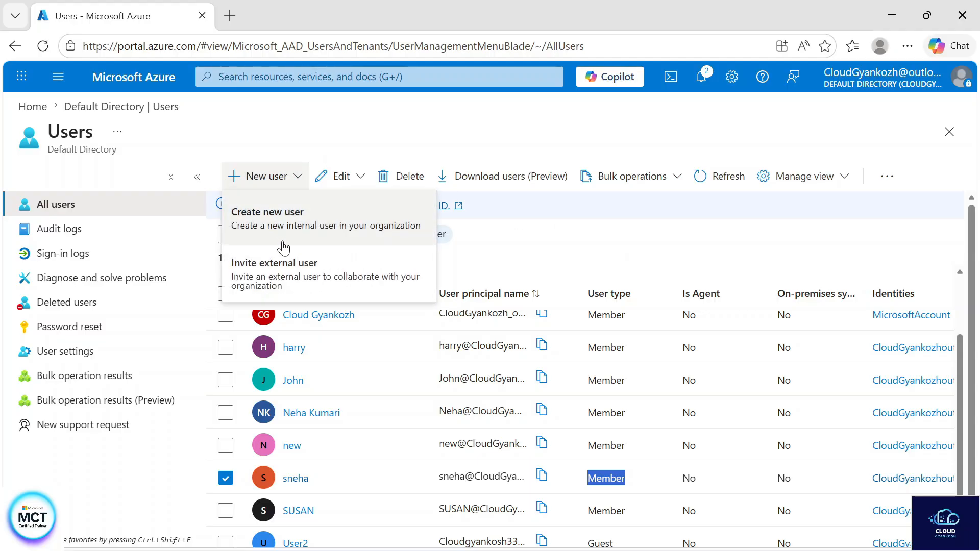
click(290, 273)
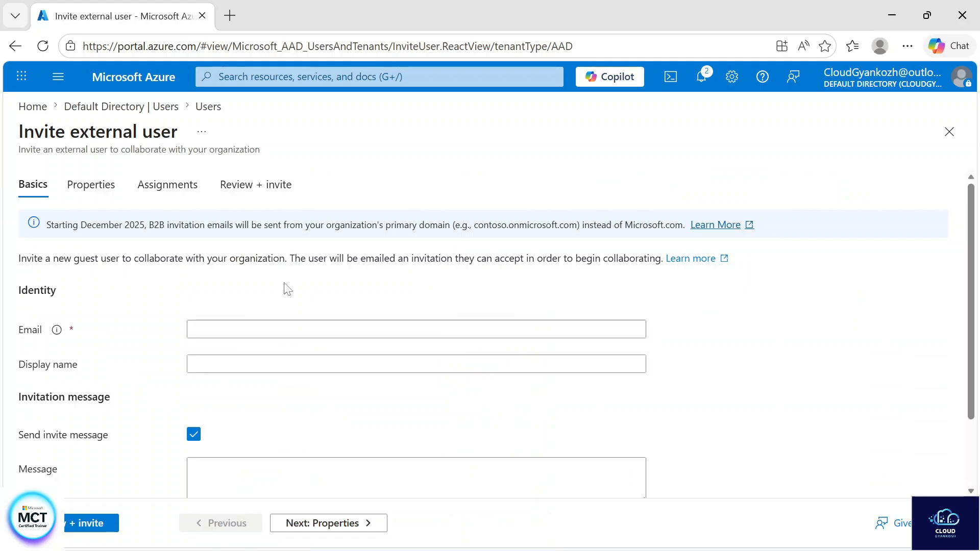
click(247, 326)
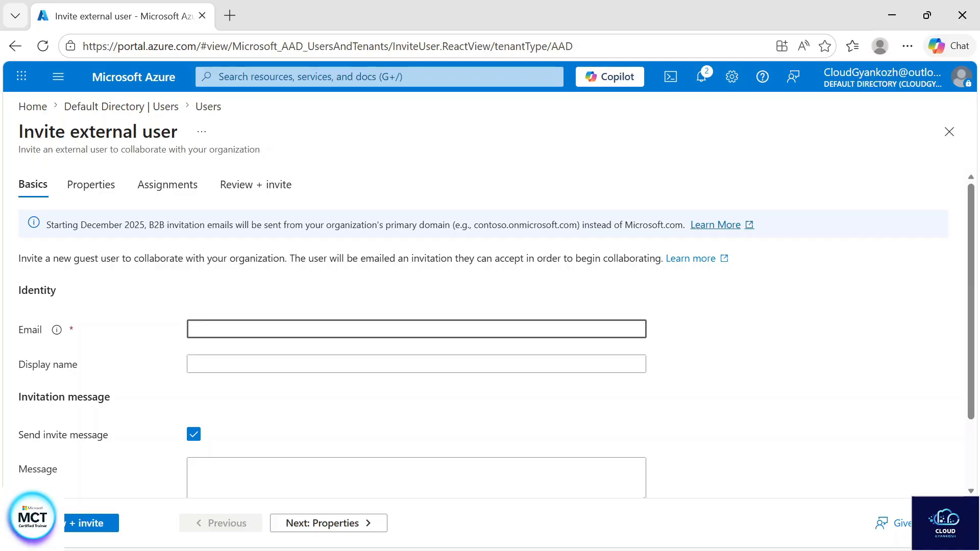
text(alok@)
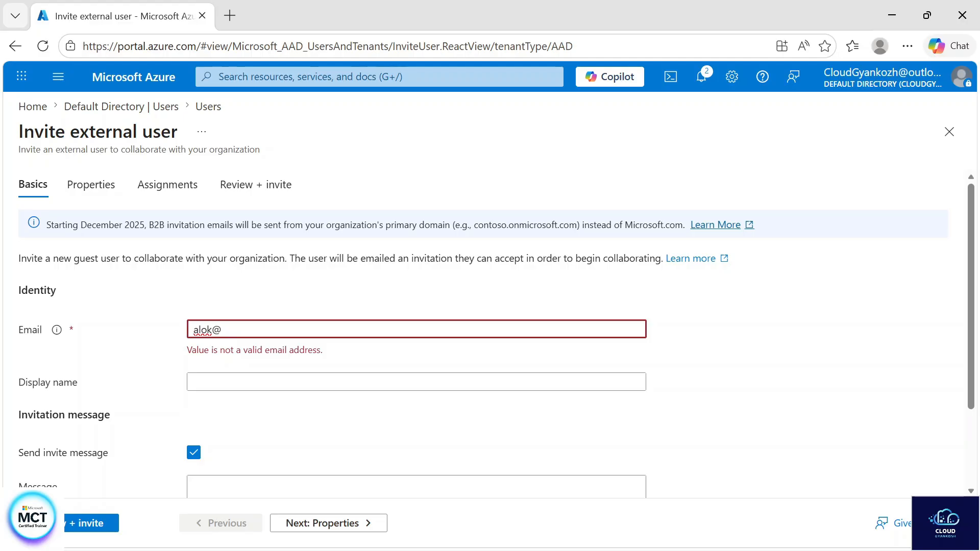
key(BackSpace)
key(BackSpace)
key(BackSpace)
key(BackSpace)
key(BackSpace)
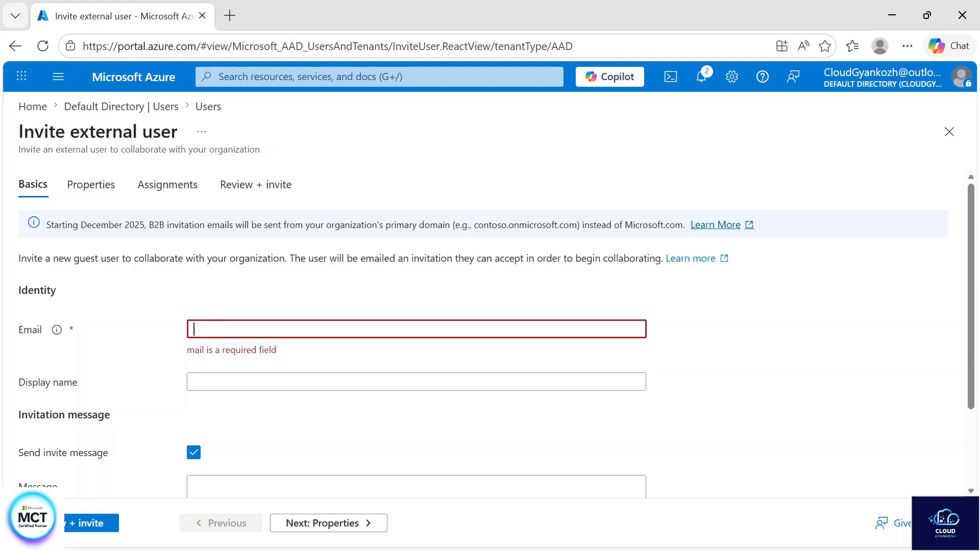
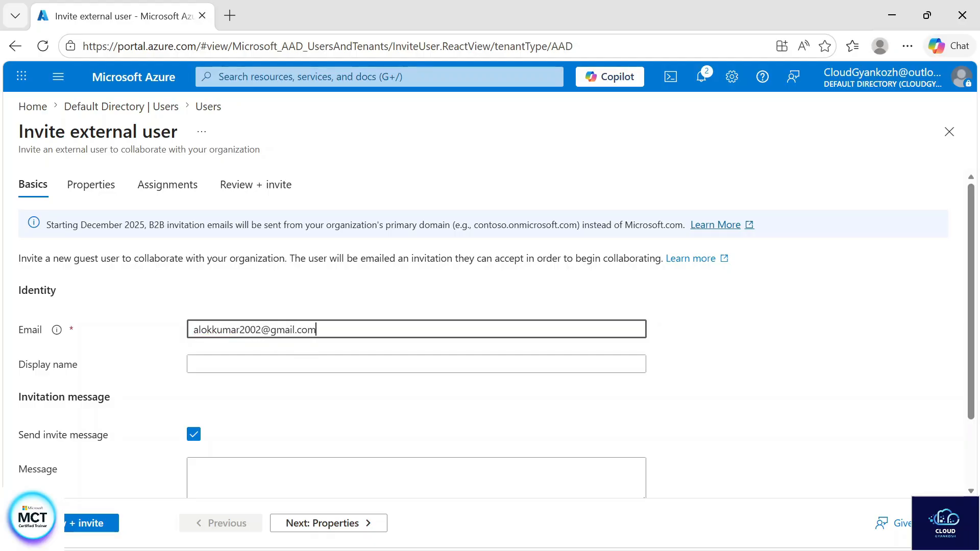
drag(317, 329, 177, 349)
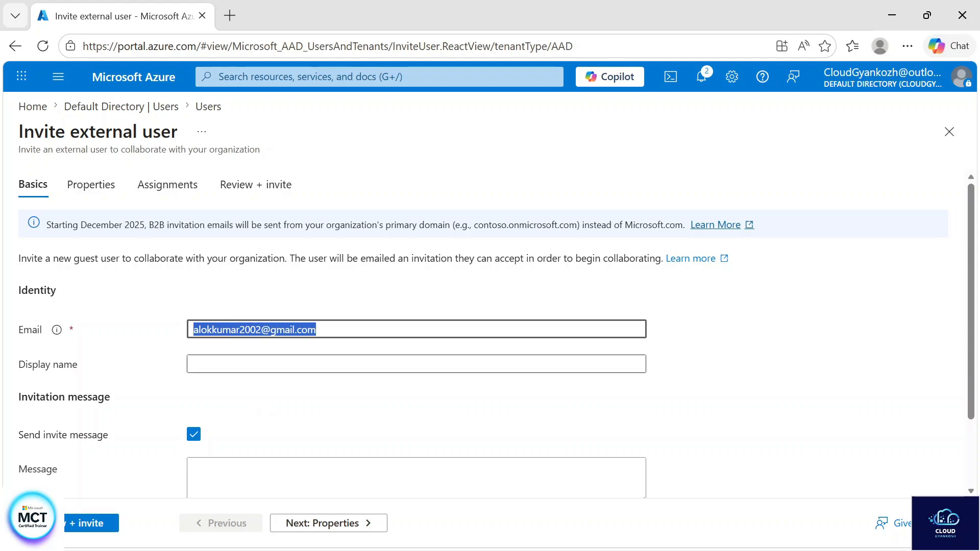
- Fill in the guest's display name and the invitation message 'hi, welcome'
click(265, 364)
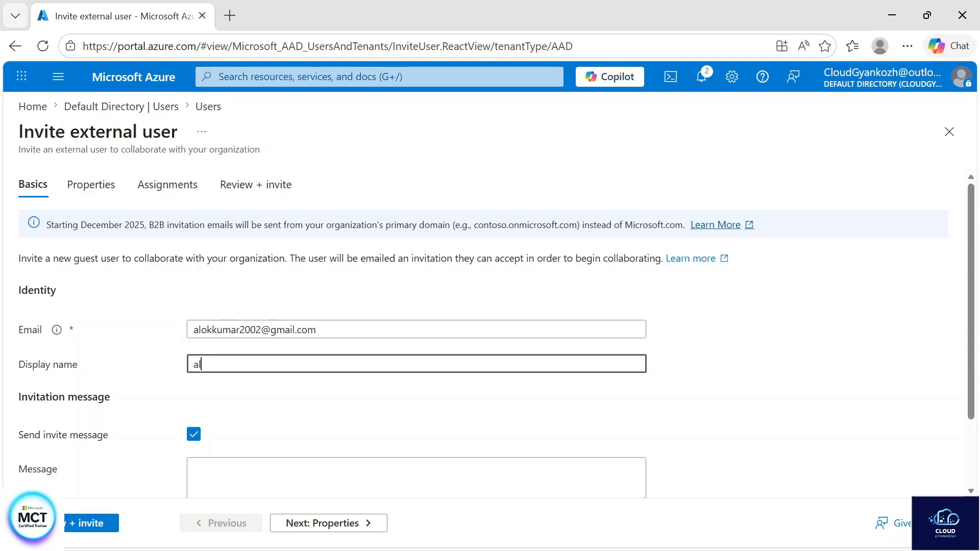
scroll(416, 332, down, 3)
click(306, 387)
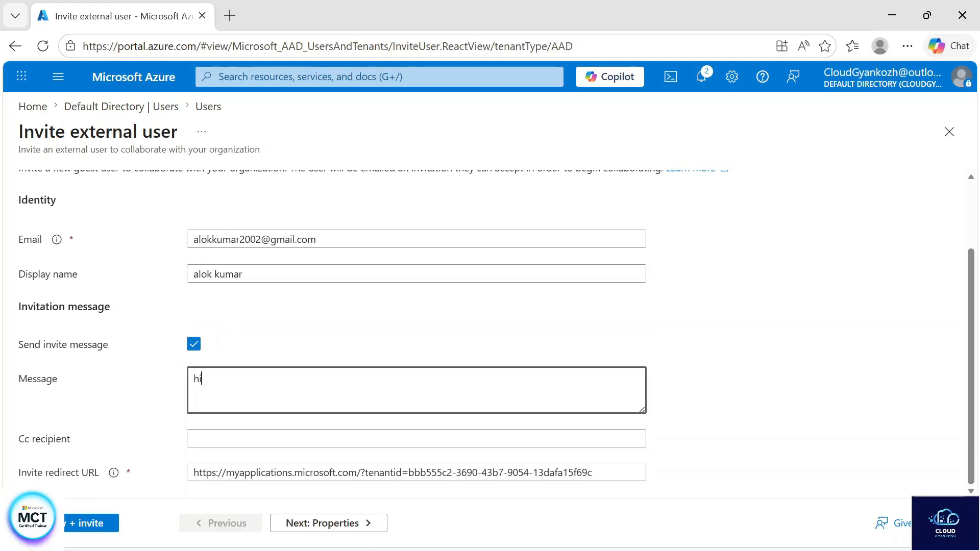
text(hi , welcome a)
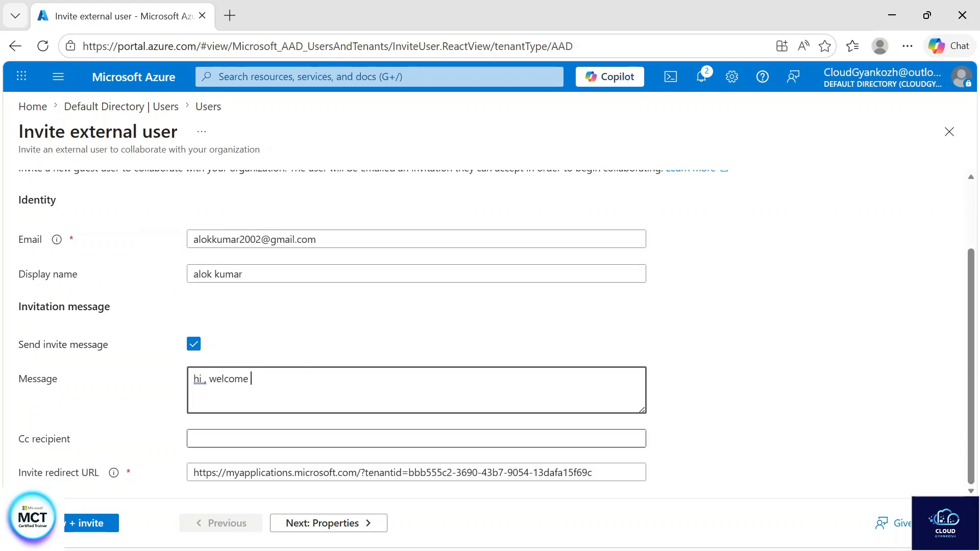
click(326, 438)
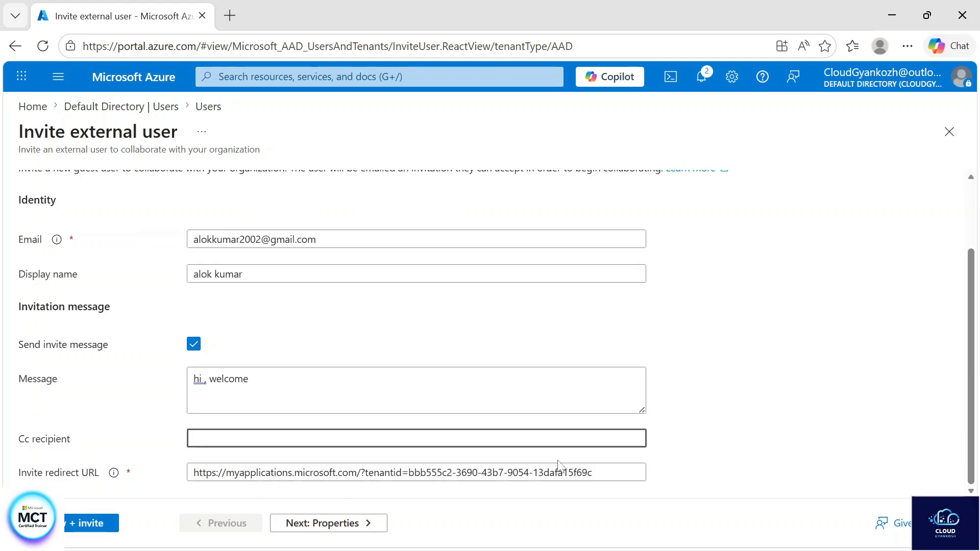
- Send the invitation, leaving Properties and Assignments unchanged, from the Review + invite page
click(341, 525)
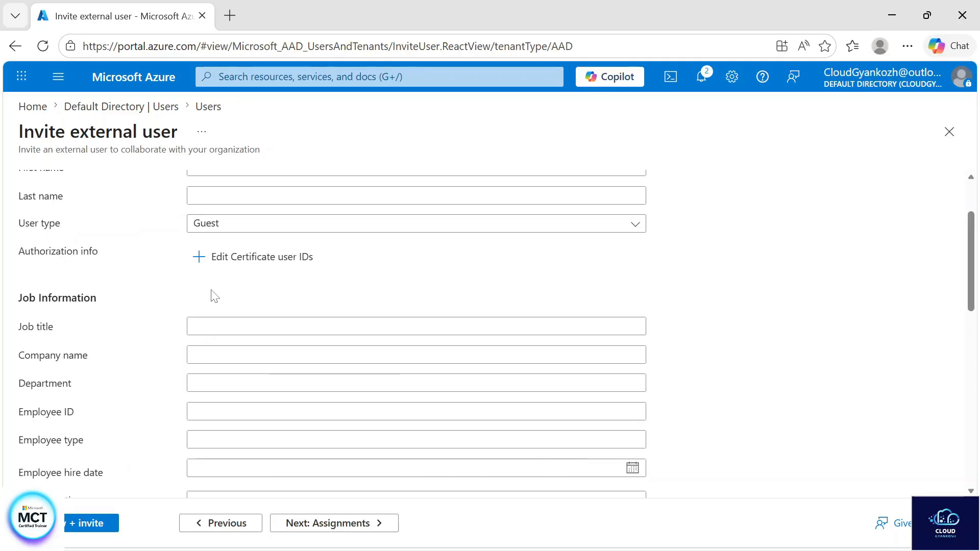
scroll(215, 294, up, 3)
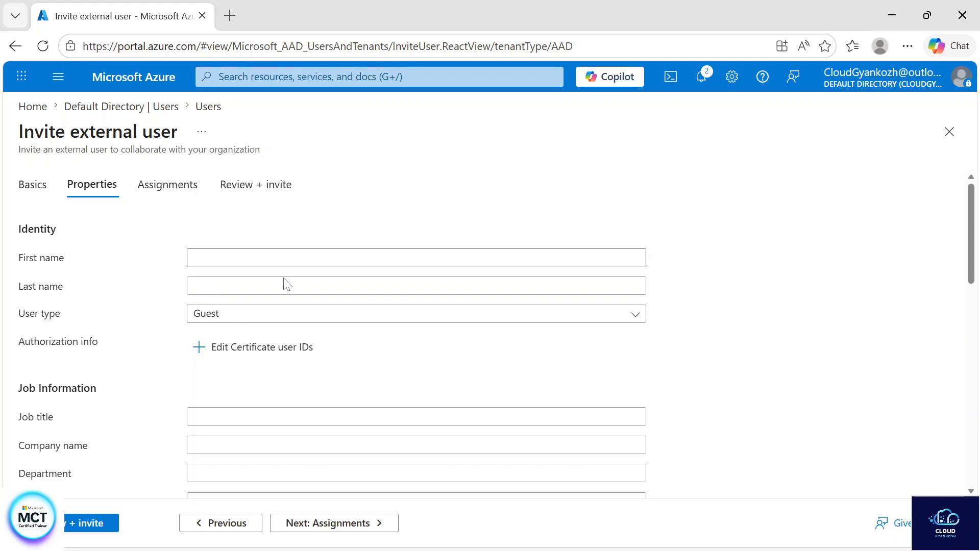
scroll(320, 391, down, 3)
scroll(240, 381, down, 4)
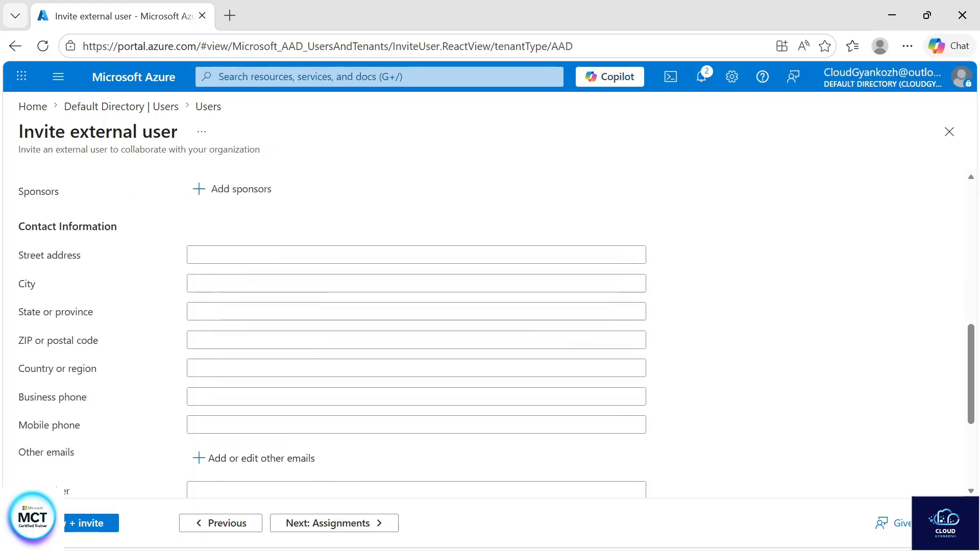
scroll(240, 403, down, 4)
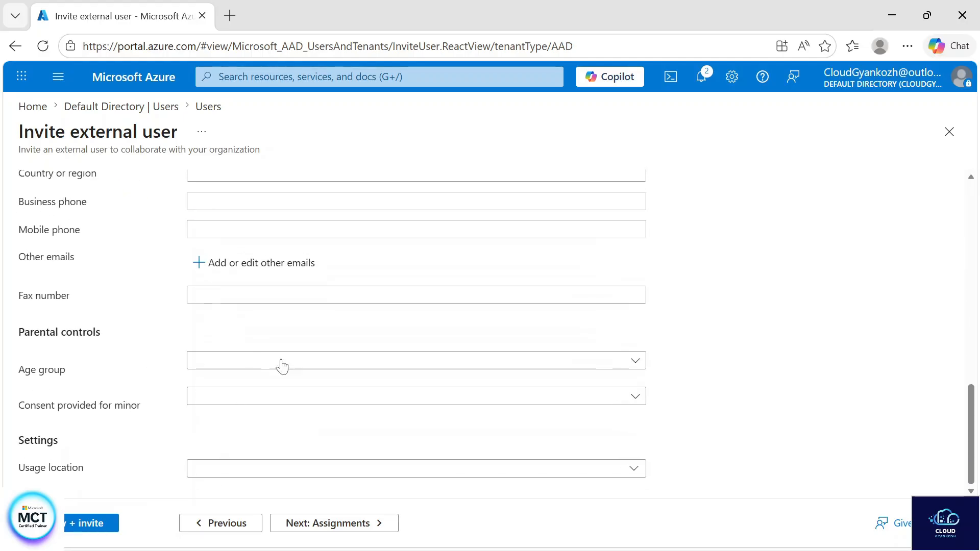
click(339, 525)
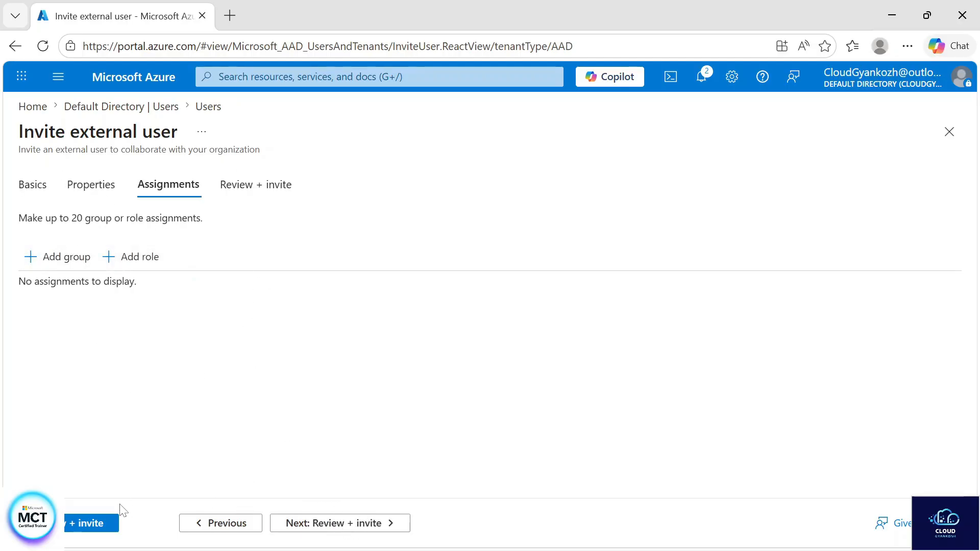
click(96, 525)
click(51, 523)
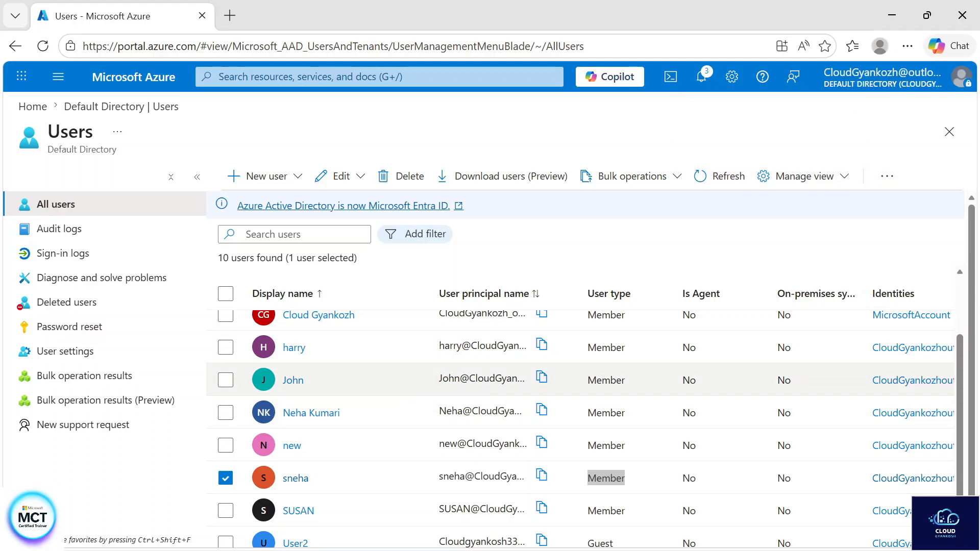
- Refresh the users list, check the new guest's Properties, then delete the guest
click(226, 480)
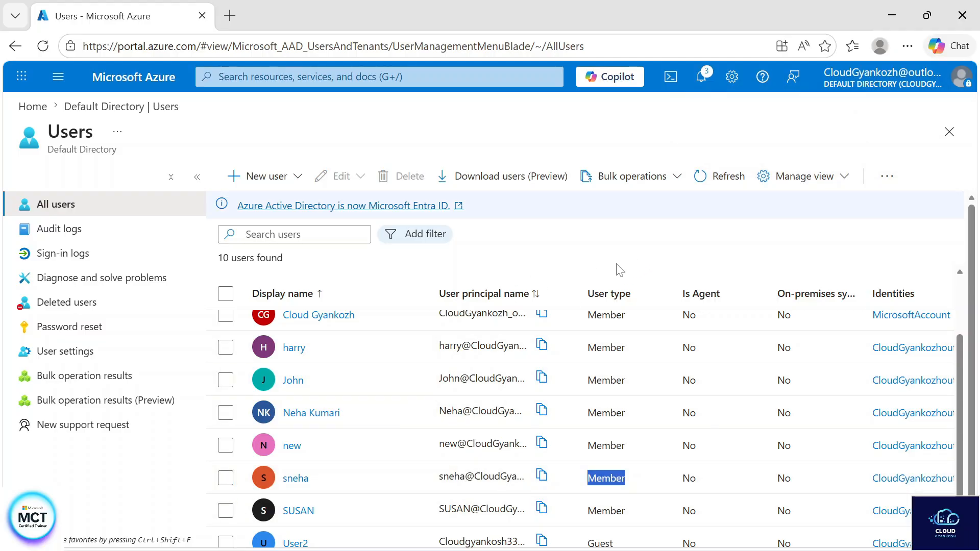
scroll(510, 459, up, 3)
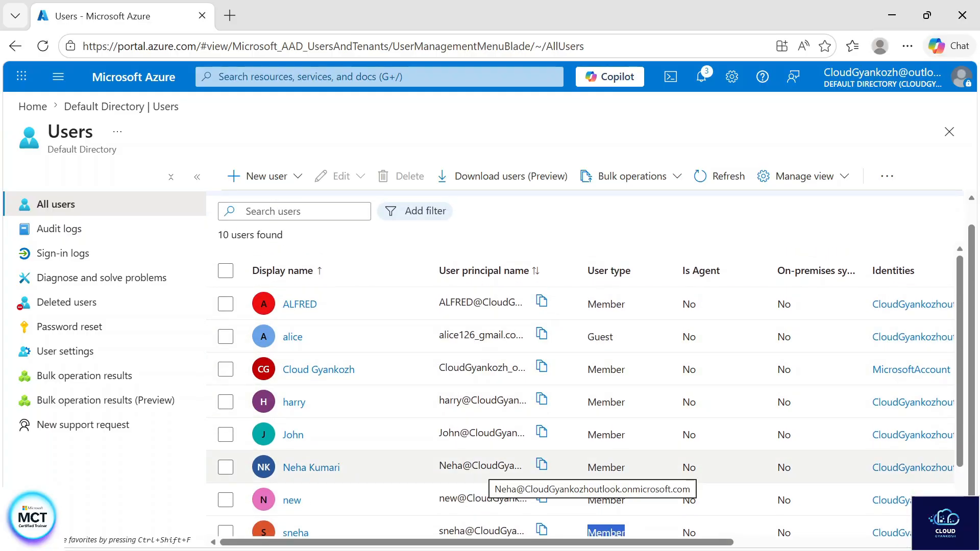
click(720, 176)
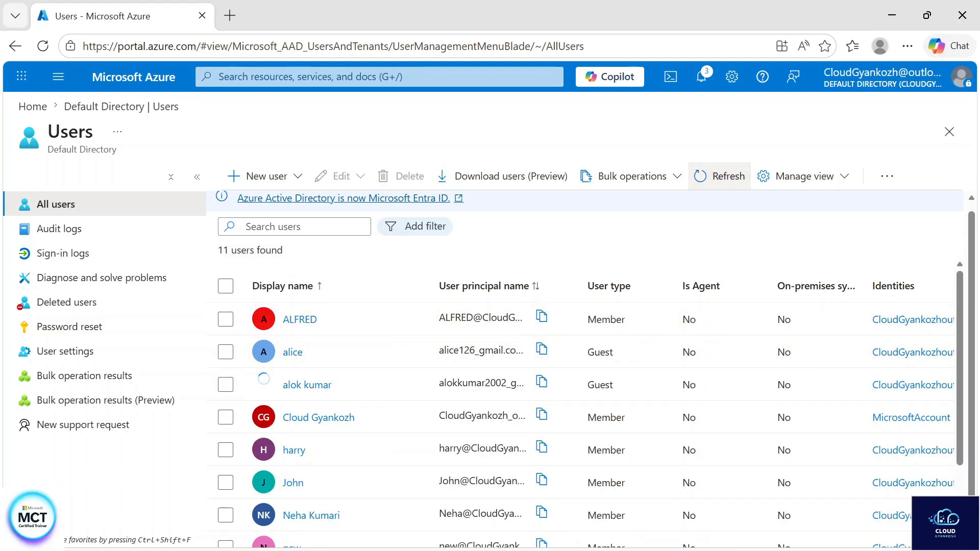
click(304, 392)
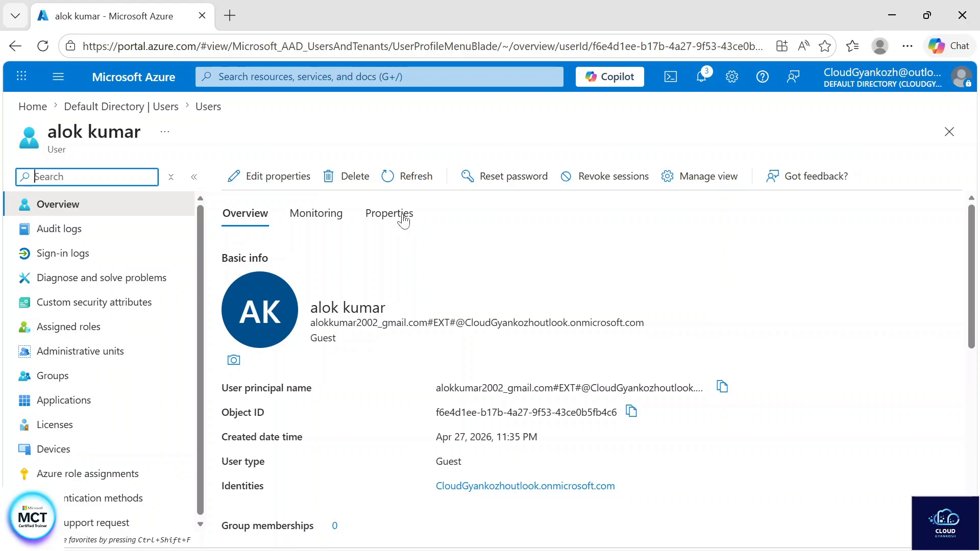
click(400, 214)
scroll(416, 272, down, 3)
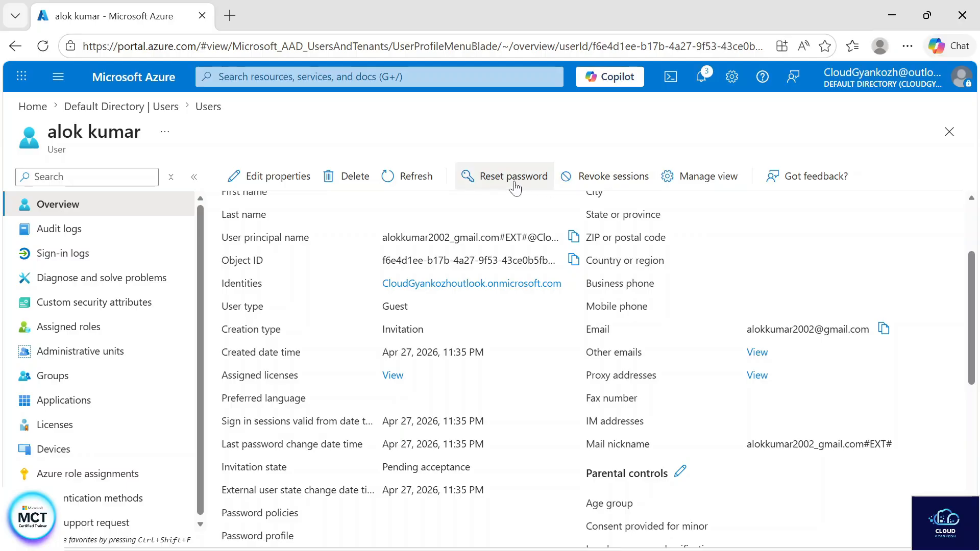
click(352, 186)
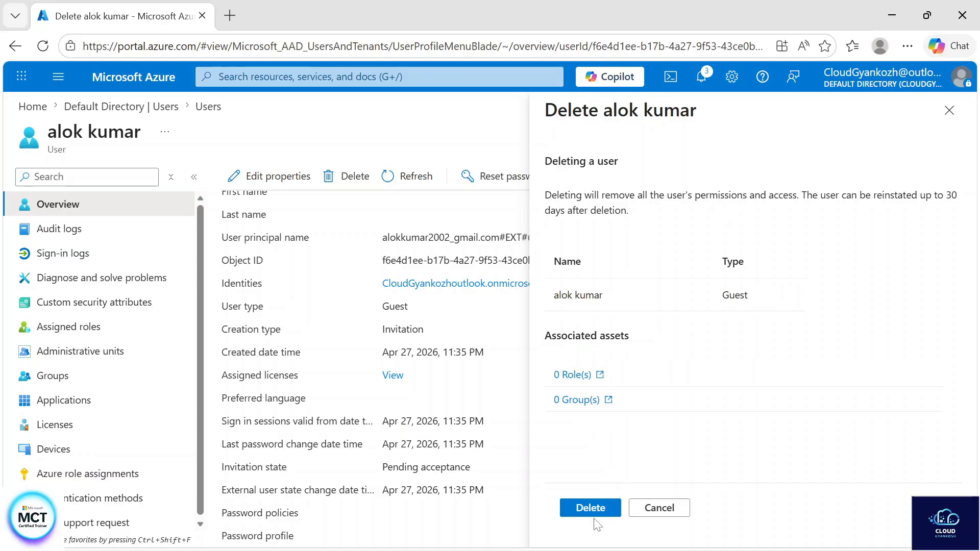
click(591, 509)
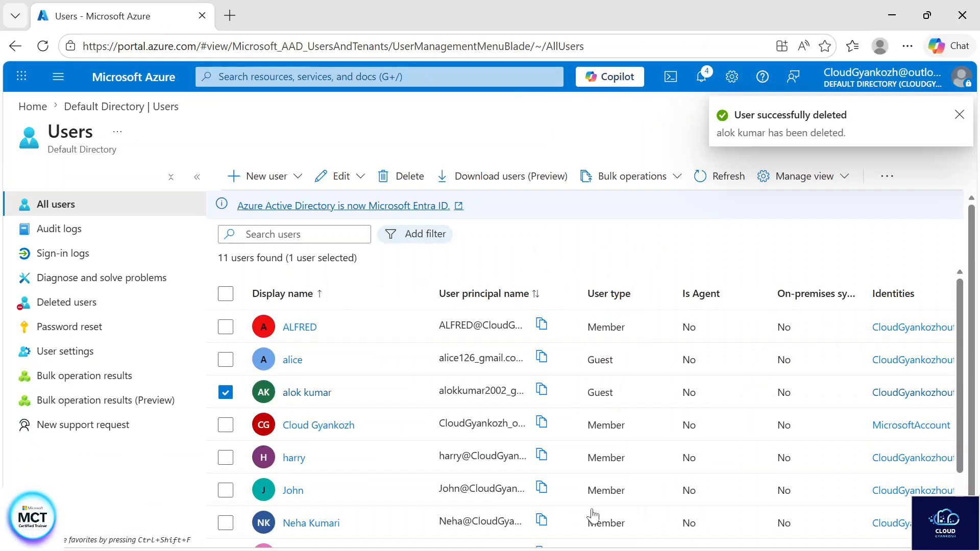
- Permanently delete the guest from Deleted users, leaving the list empty, then return to All users
click(43, 46)
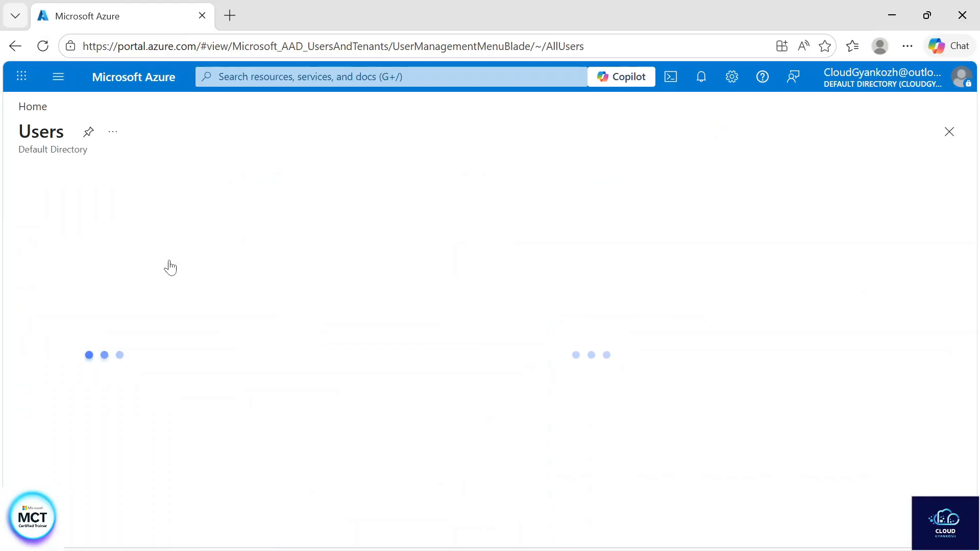
click(126, 309)
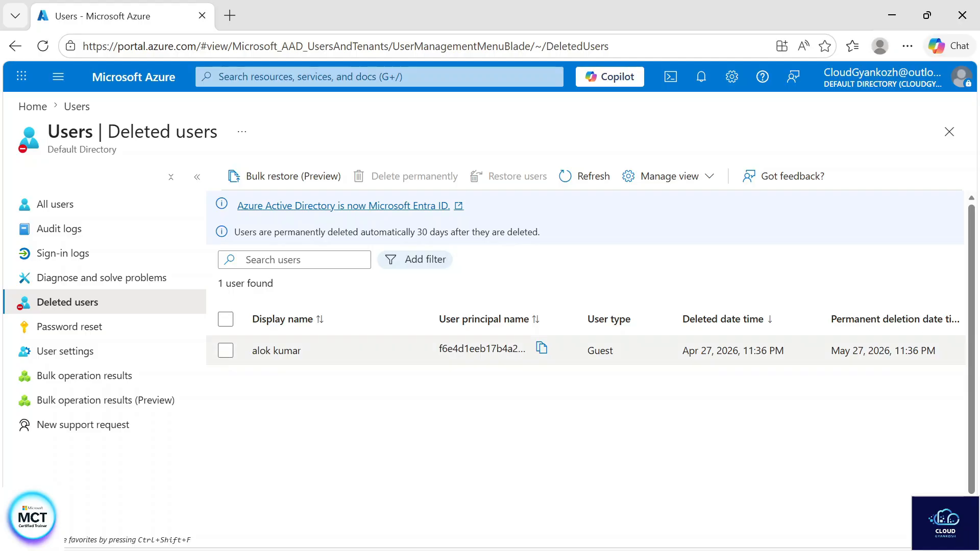
click(225, 350)
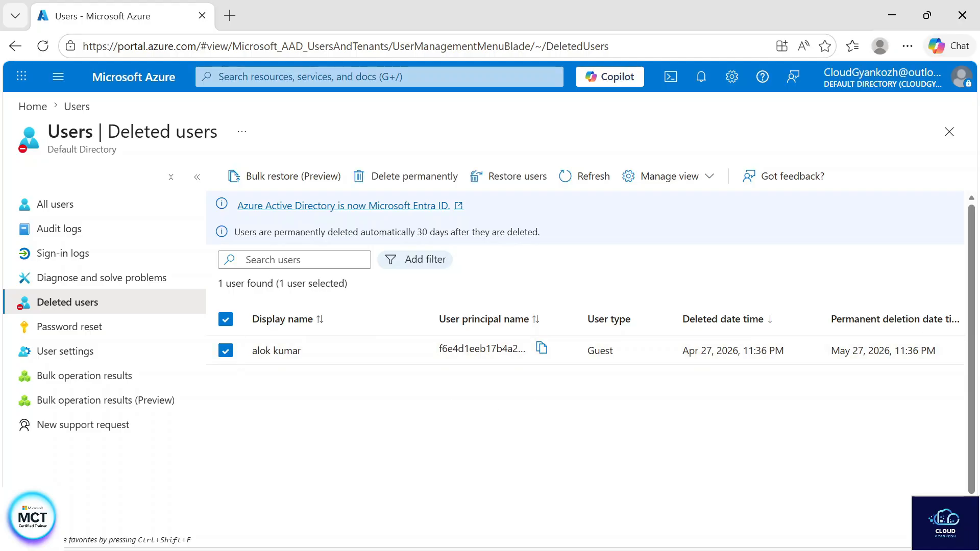
click(398, 183)
click(248, 259)
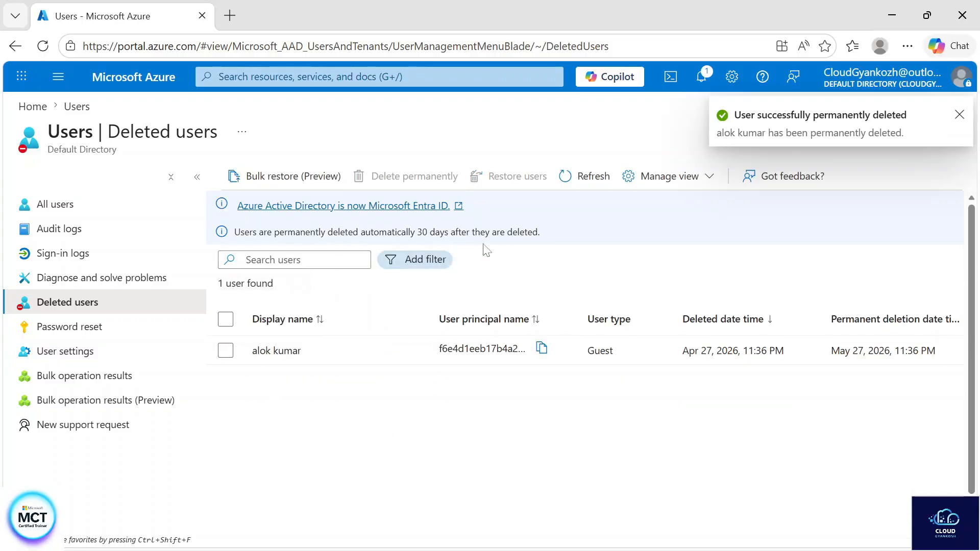
click(583, 179)
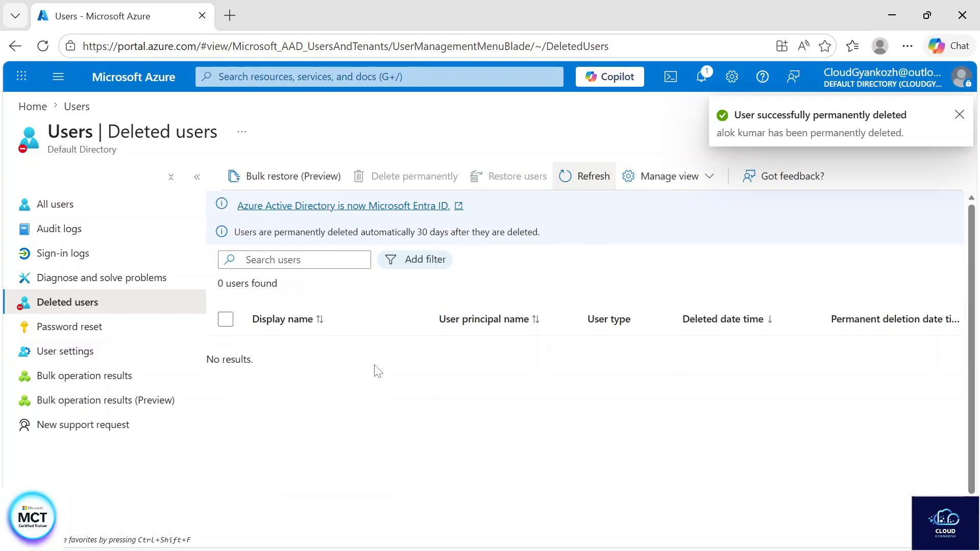
click(85, 213)
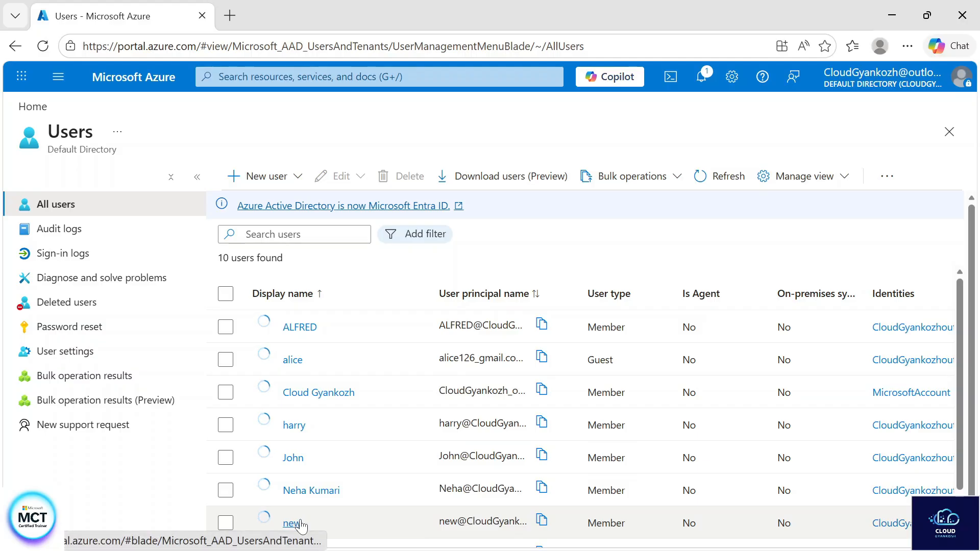
click(55, 229)
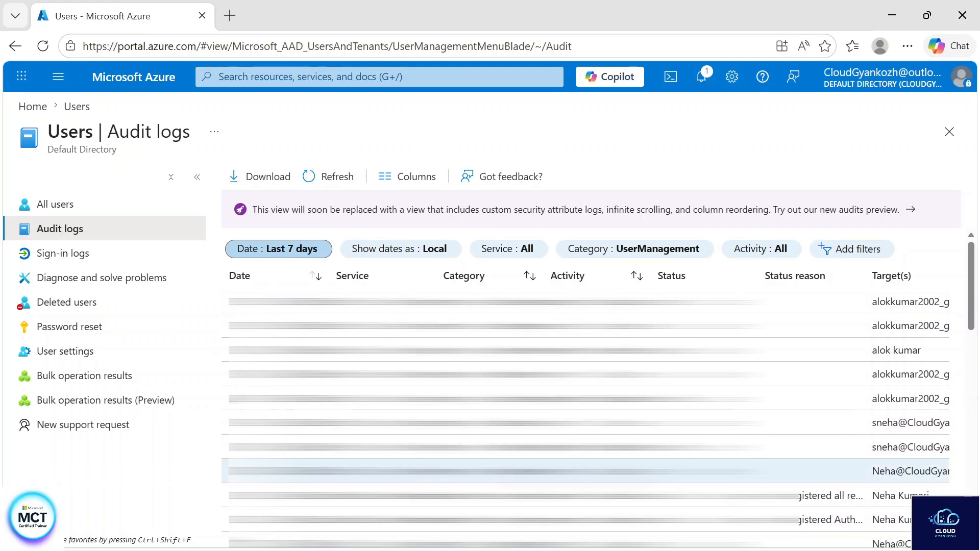
click(133, 253)
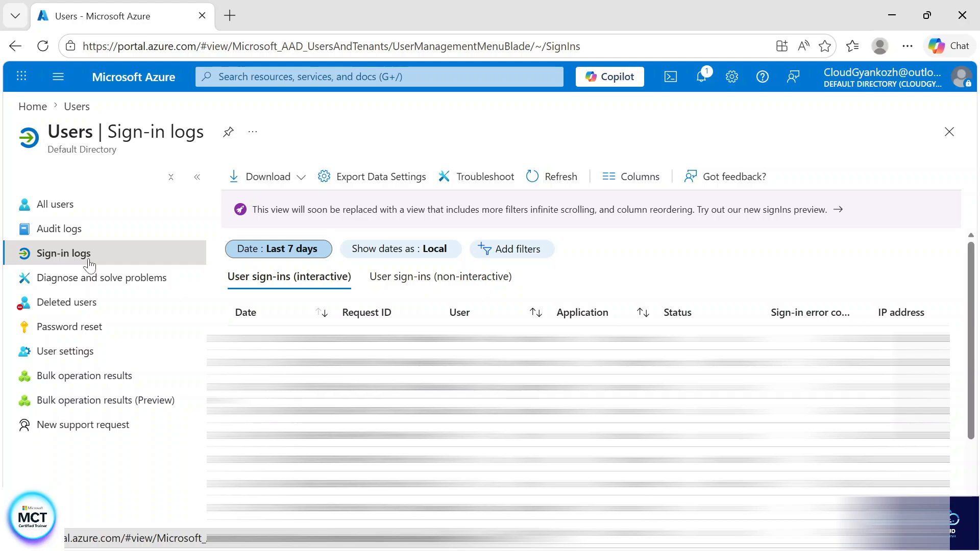
click(100, 330)
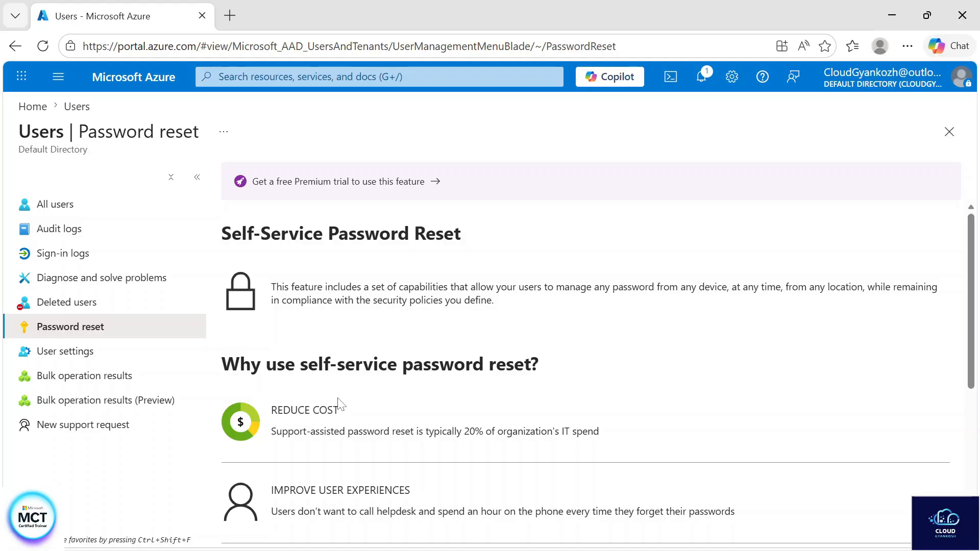
click(65, 215)
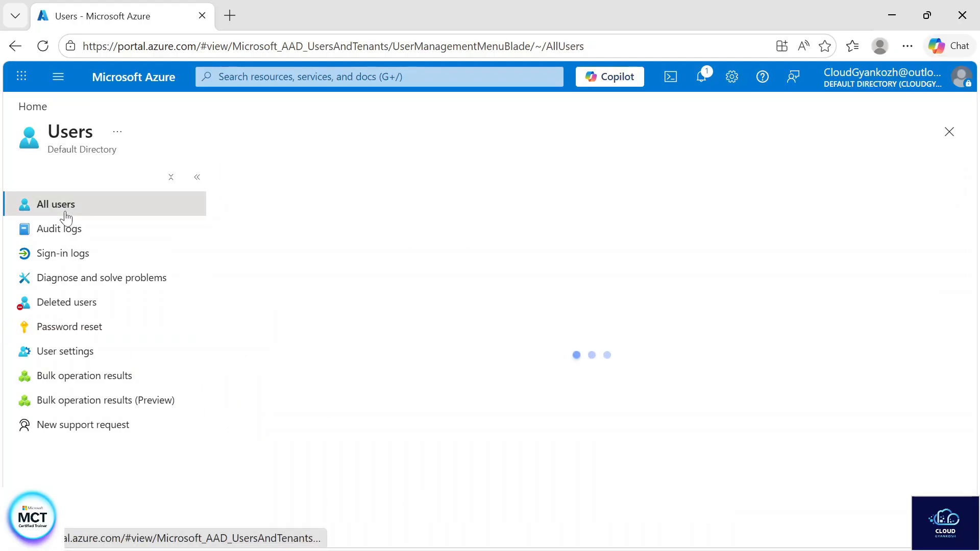